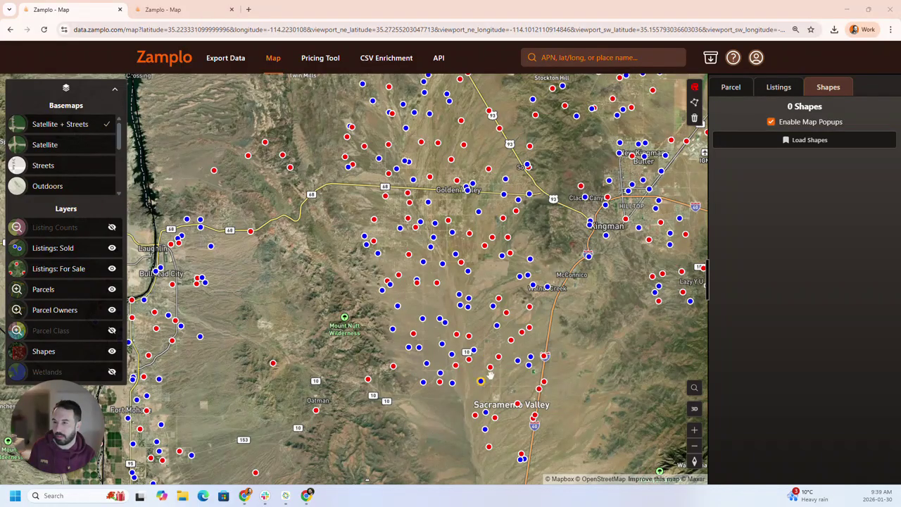
# Step: Examine the sold and for-sale listings from Fort Mohave to Kingman, down to the individual parcels around Golden Sage Ranchos
pyautogui.scroll(-1, 497, 388)
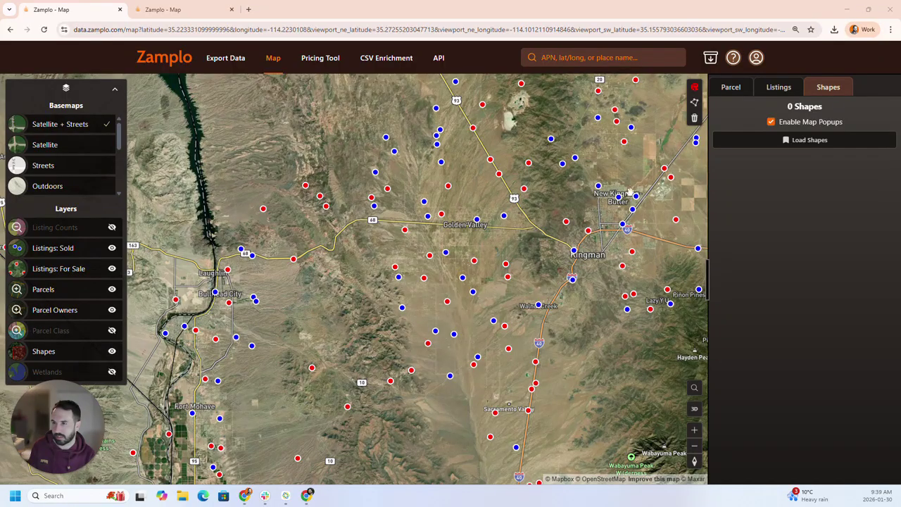
pyautogui.moveTo(210, 449); pyautogui.dragTo(300, 345)
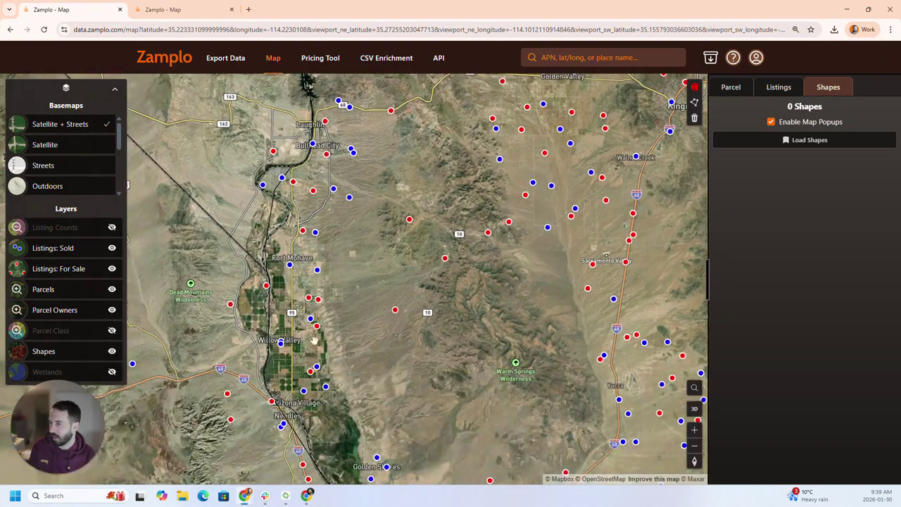
pyautogui.scroll(1, 301, 345)
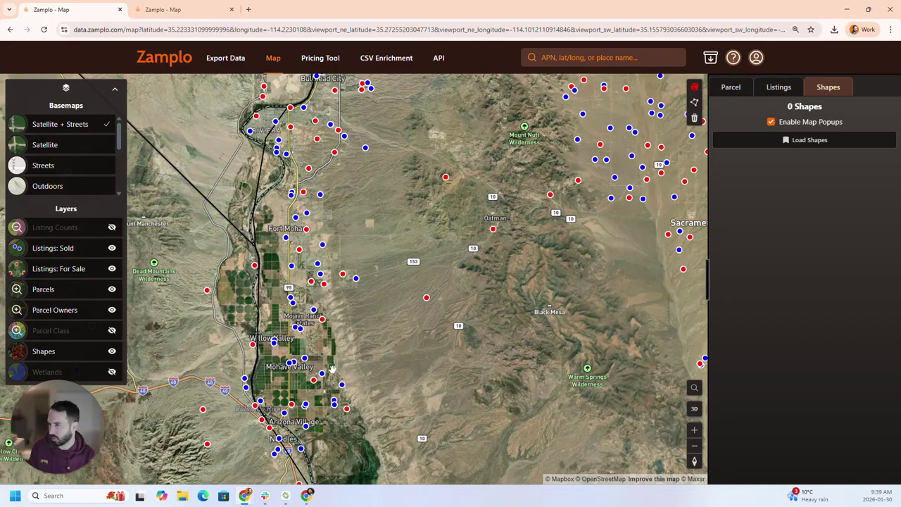
pyautogui.moveTo(599, 233); pyautogui.dragTo(505, 331)
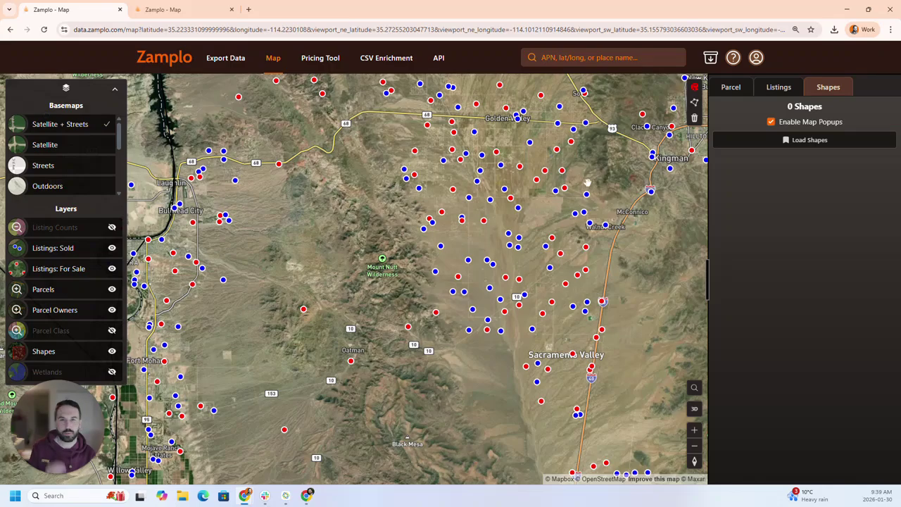
pyautogui.scroll(2, 517, 188)
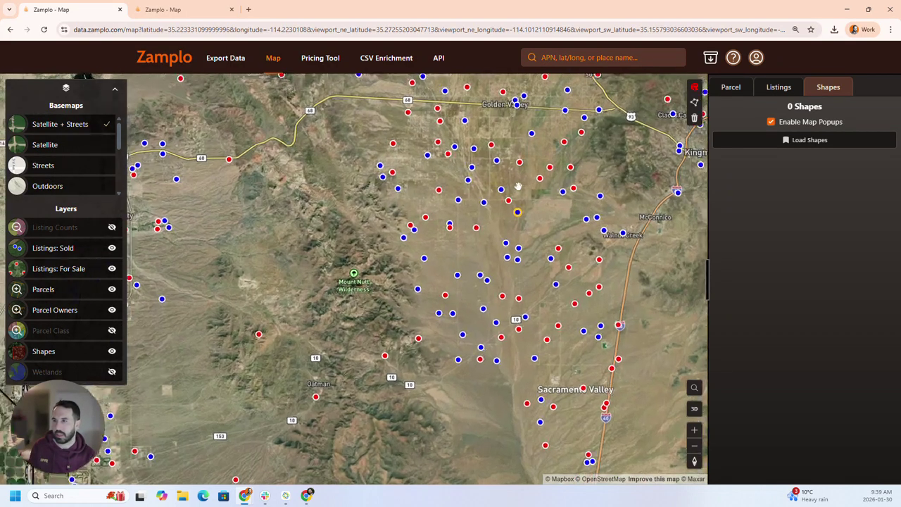
pyautogui.scroll(5, 515, 189)
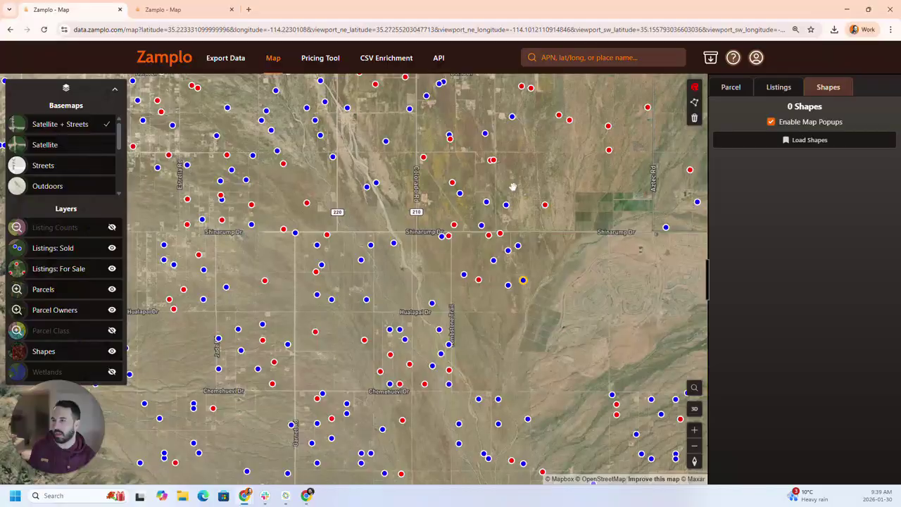
pyautogui.scroll(5, 496, 294)
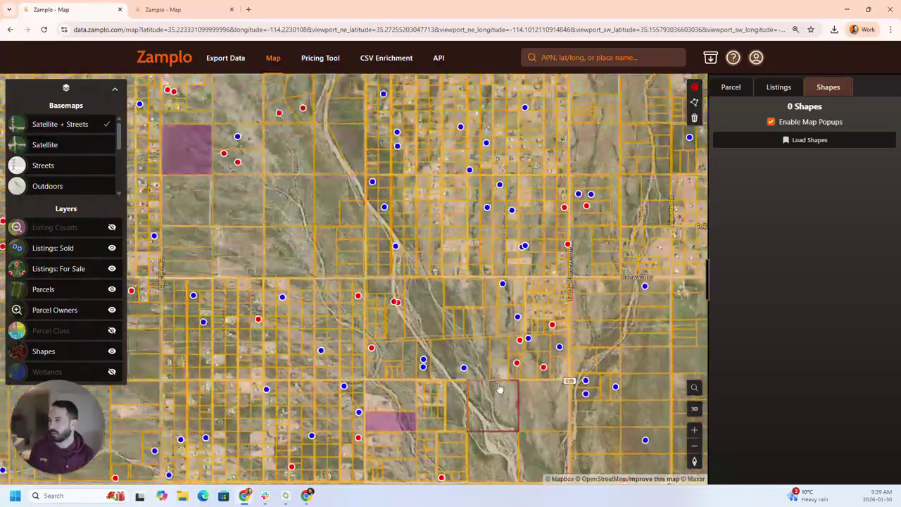
pyautogui.scroll(5, 497, 209)
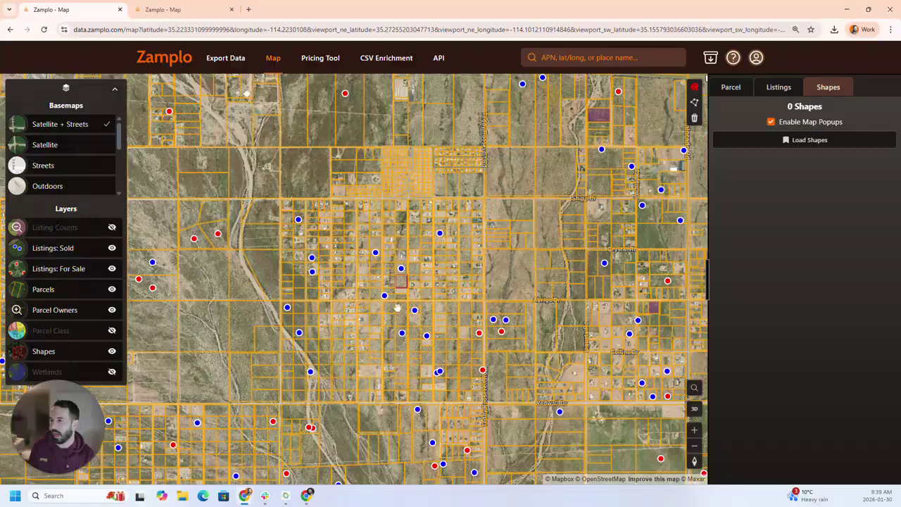
pyautogui.scroll(1, 350, 283)
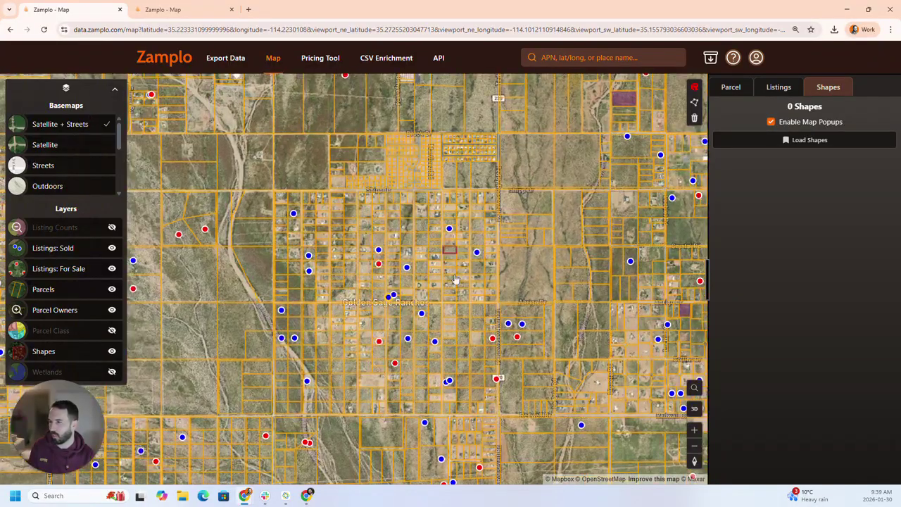
pyautogui.moveTo(535, 296); pyautogui.dragTo(481, 269)
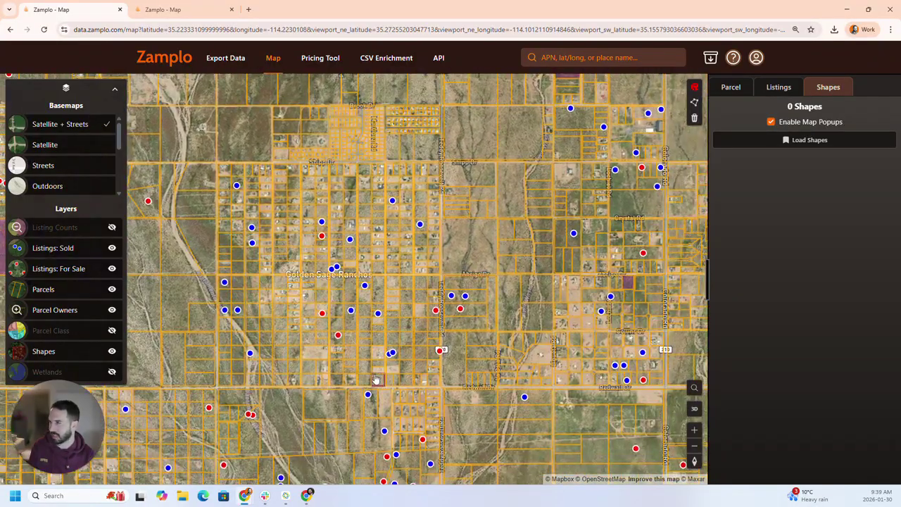
pyautogui.moveTo(474, 397); pyautogui.dragTo(517, 214)
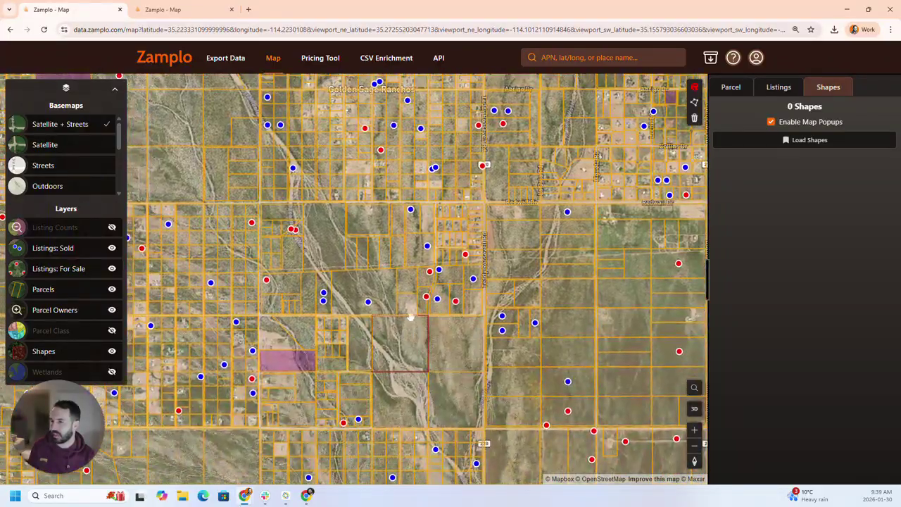
pyautogui.scroll(-1, 396, 240)
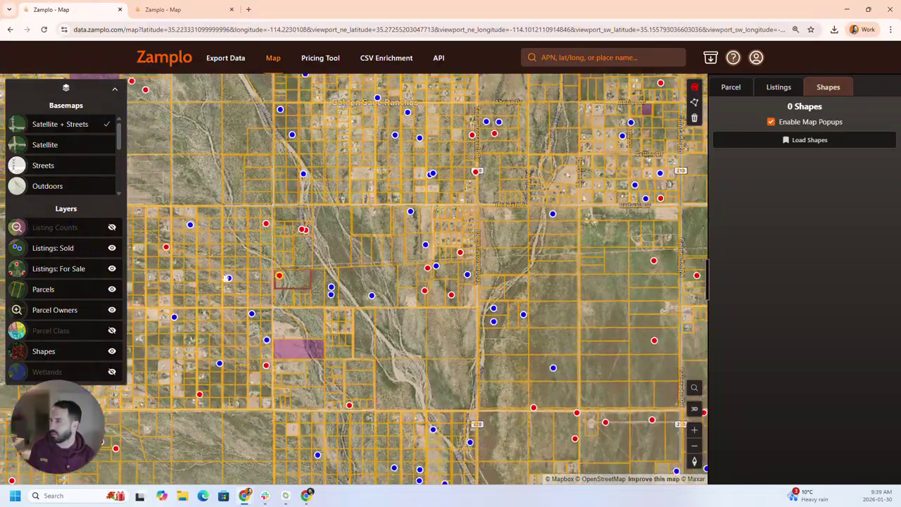
# Step: Turn on the Parcel Class layer and inspect the land classes around Golden Sage Ranchos and Shipp Dr
pyautogui.click(112, 330)
pyautogui.moveTo(534, 291); pyautogui.dragTo(513, 440)
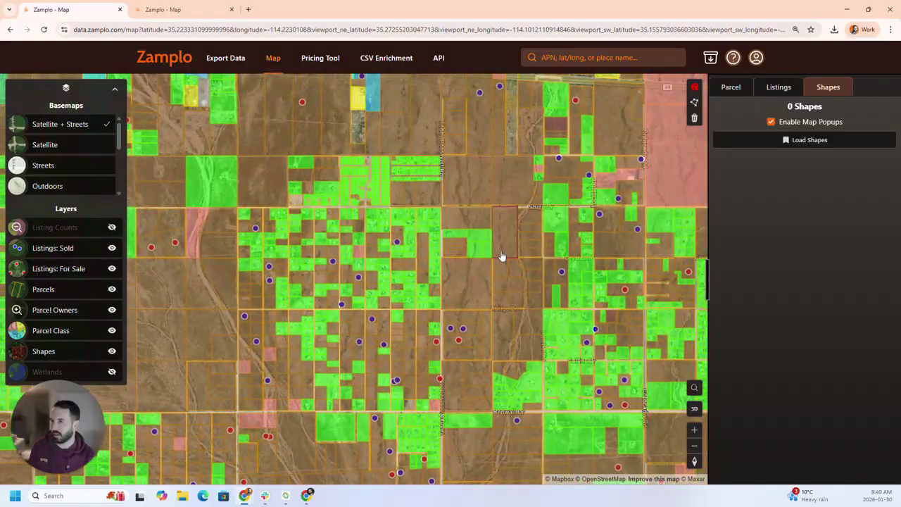
pyautogui.moveTo(503, 258); pyautogui.dragTo(516, 336)
pyautogui.scroll(2, 426, 313)
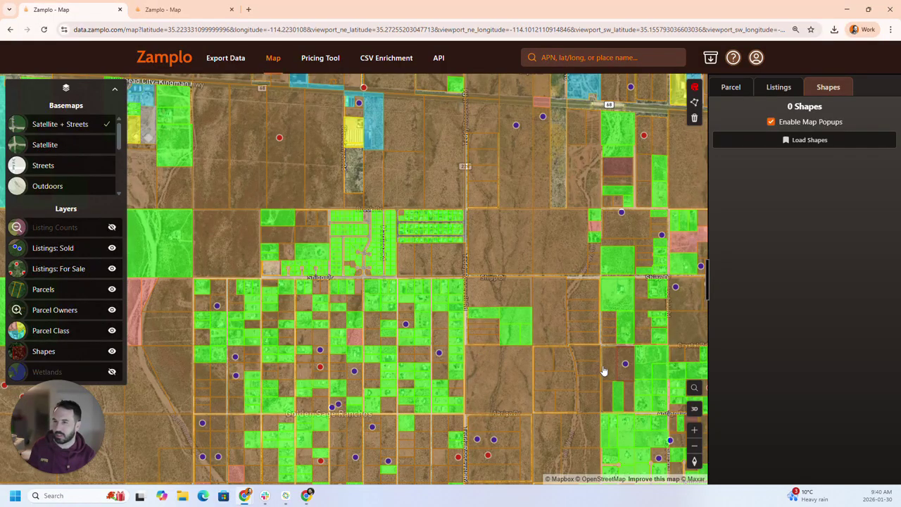
pyautogui.moveTo(595, 317); pyautogui.dragTo(441, 279)
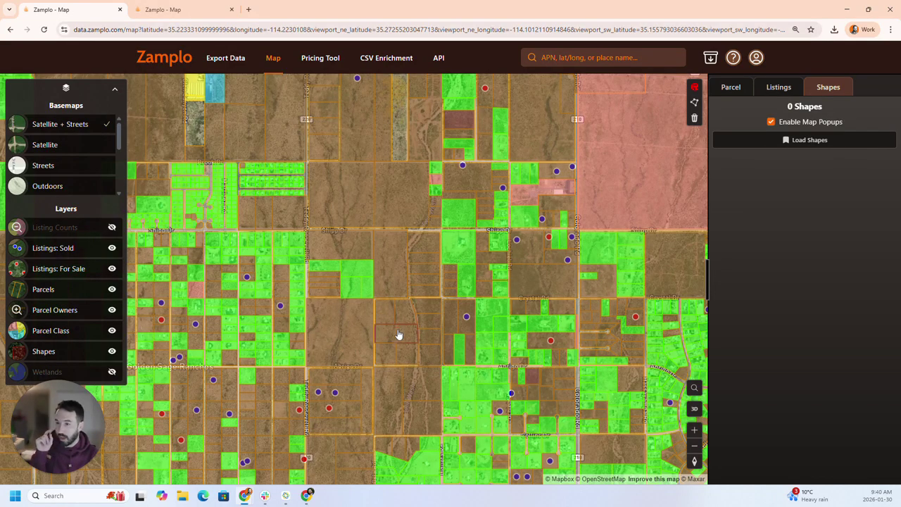
# Step: Examine how parcel classes and listings are distributed south of Golden Valley, around Shinarump Dr and Chemehuevi Dr
pyautogui.scroll(-1, 390, 374)
pyautogui.scroll(-1, 384, 384)
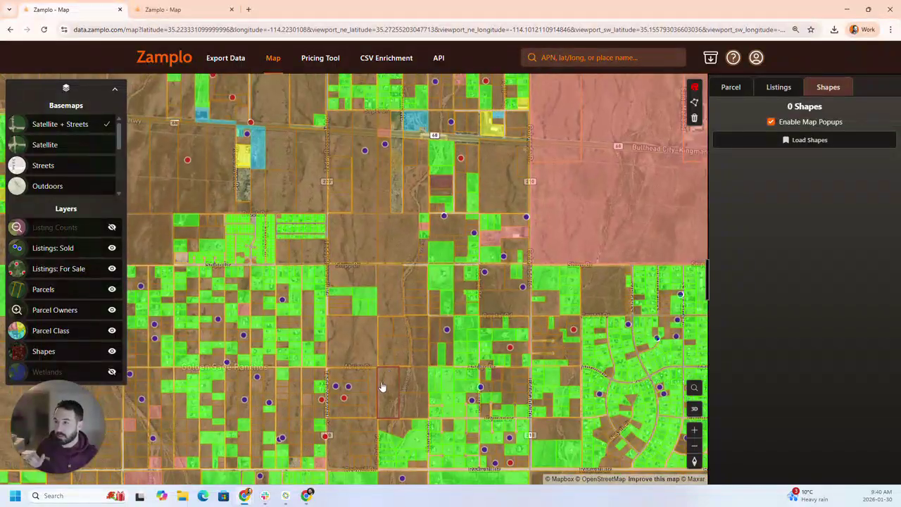
pyautogui.scroll(-3, 438, 294)
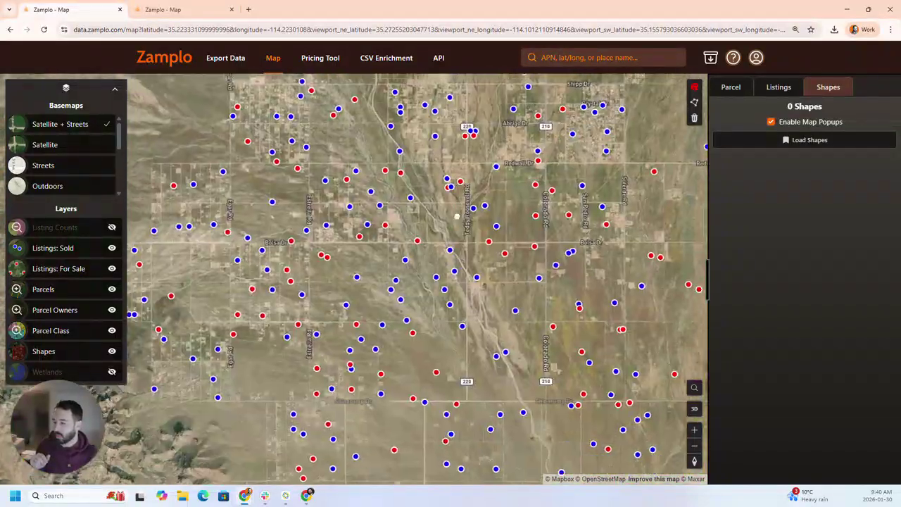
pyautogui.scroll(5, 433, 289)
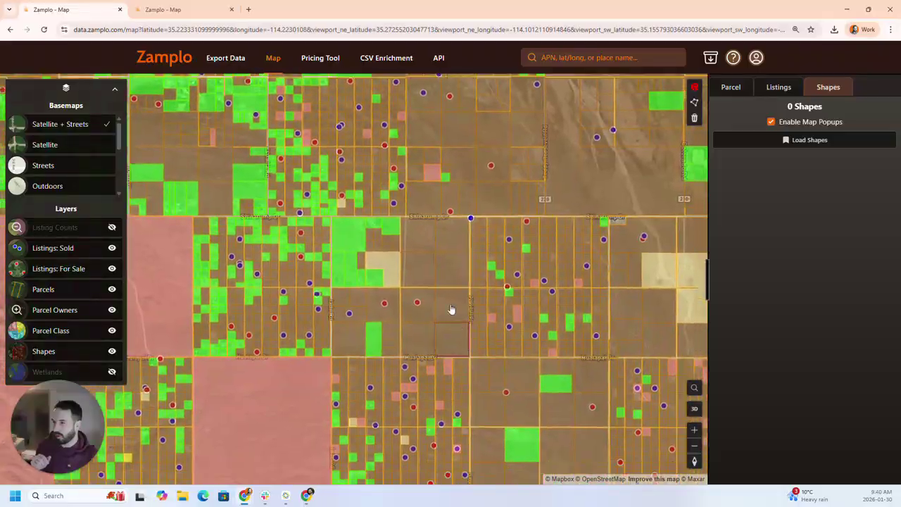
pyautogui.scroll(-2, 358, 267)
pyautogui.scroll(2, 372, 237)
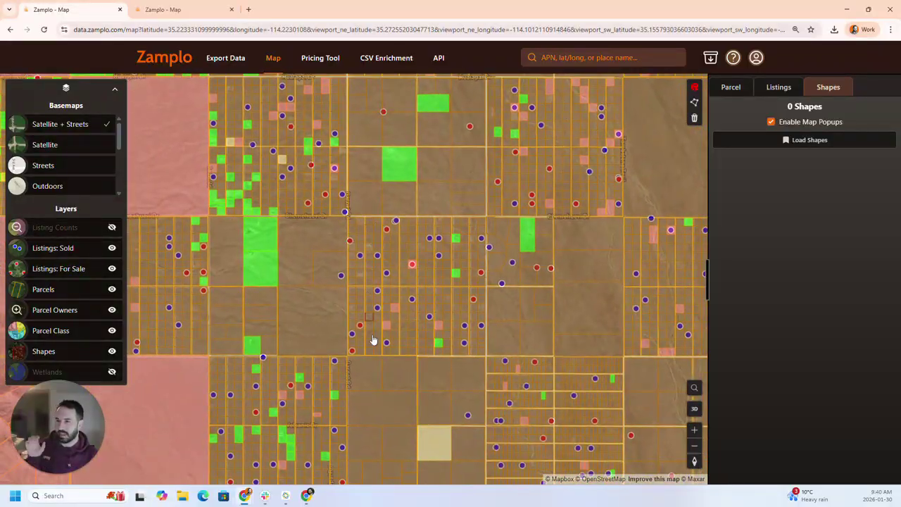
pyautogui.scroll(-2, 430, 254)
pyautogui.scroll(2, 481, 246)
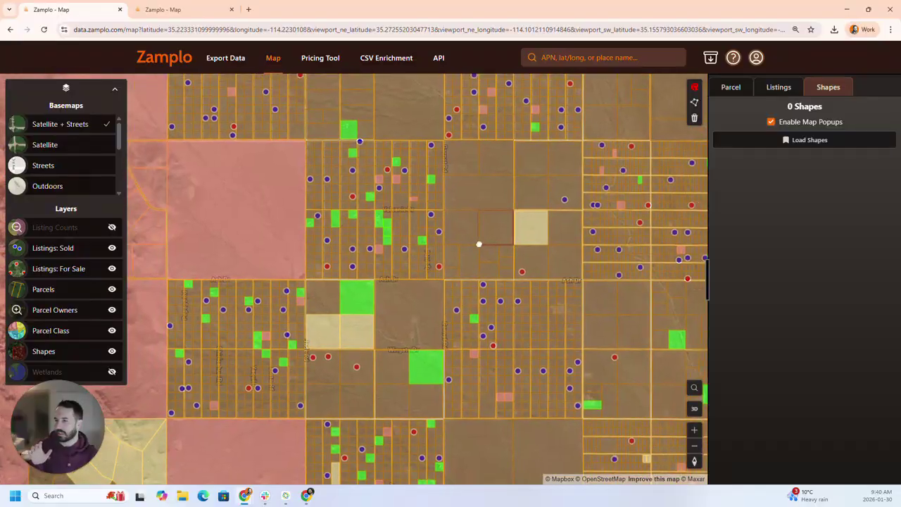
pyautogui.scroll(-2, 493, 323)
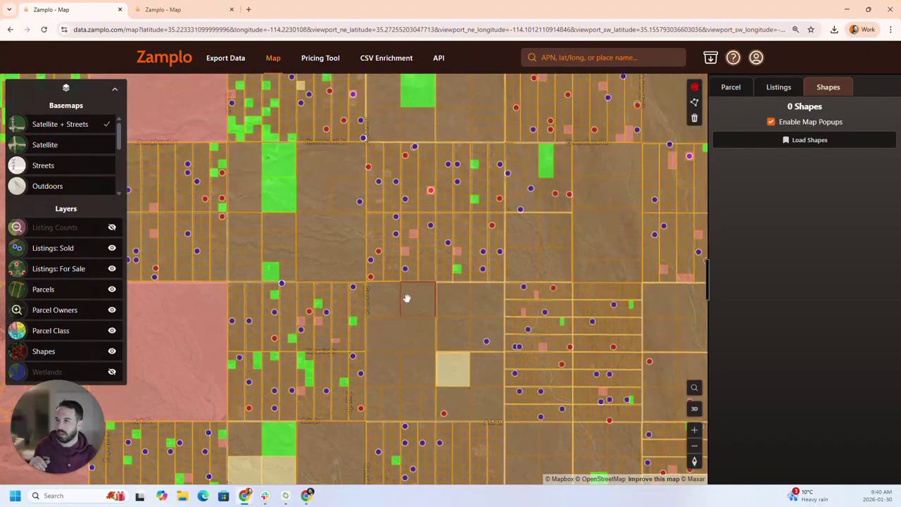
pyautogui.scroll(3, 419, 352)
pyautogui.scroll(2, 440, 330)
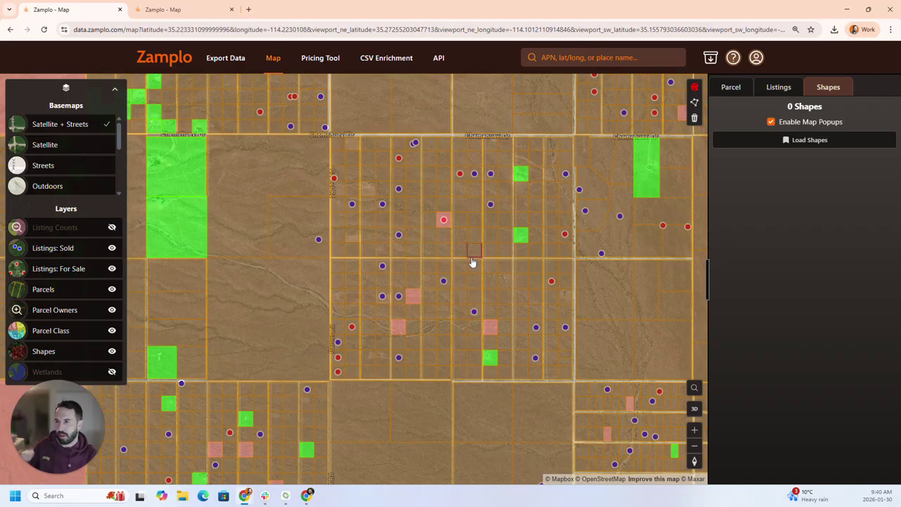
pyautogui.scroll(-2, 563, 222)
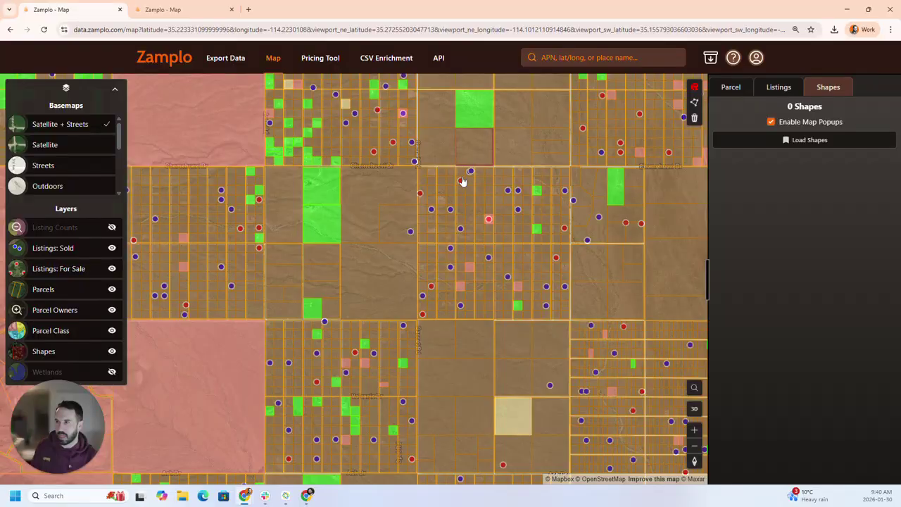
pyautogui.scroll(-5, 489, 354)
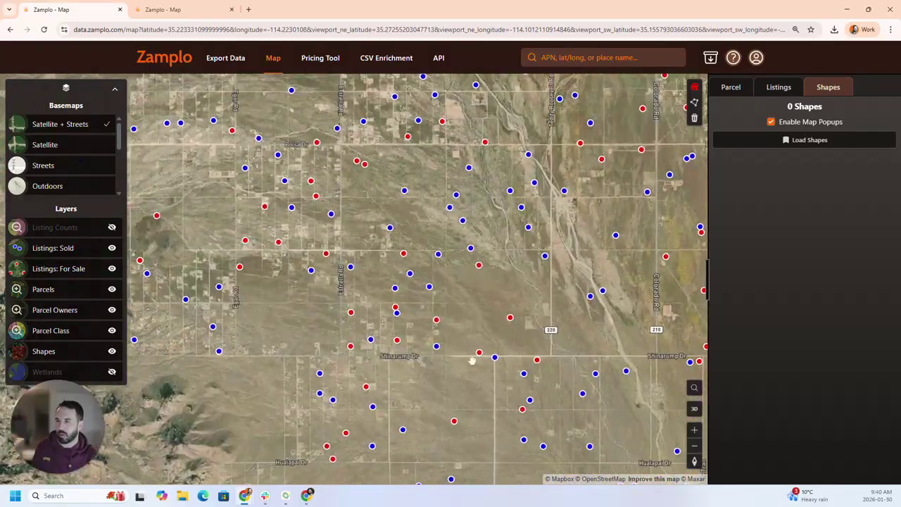
pyautogui.scroll(-3, 471, 360)
pyautogui.scroll(1, 452, 333)
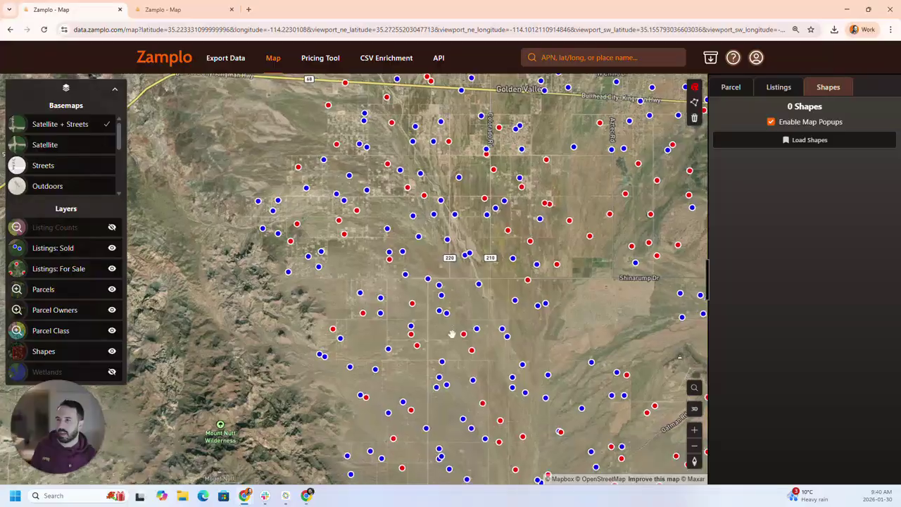
pyautogui.scroll(-2, 452, 334)
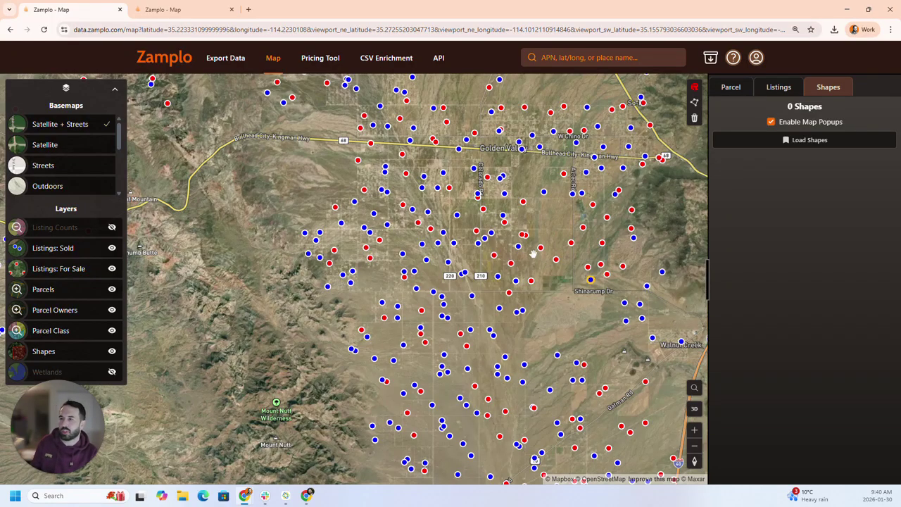
pyautogui.scroll(-1, 489, 209)
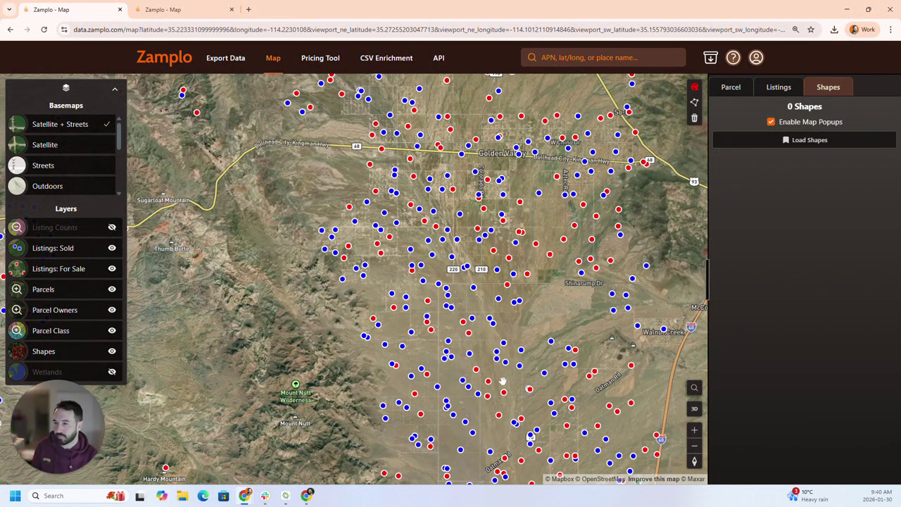
# Step: Examine the listings and parcel classes between Chemehuevi Dr and Ash Dr, on both sides of the main north-south road
pyautogui.scroll(2, 502, 382)
pyautogui.scroll(3, 502, 384)
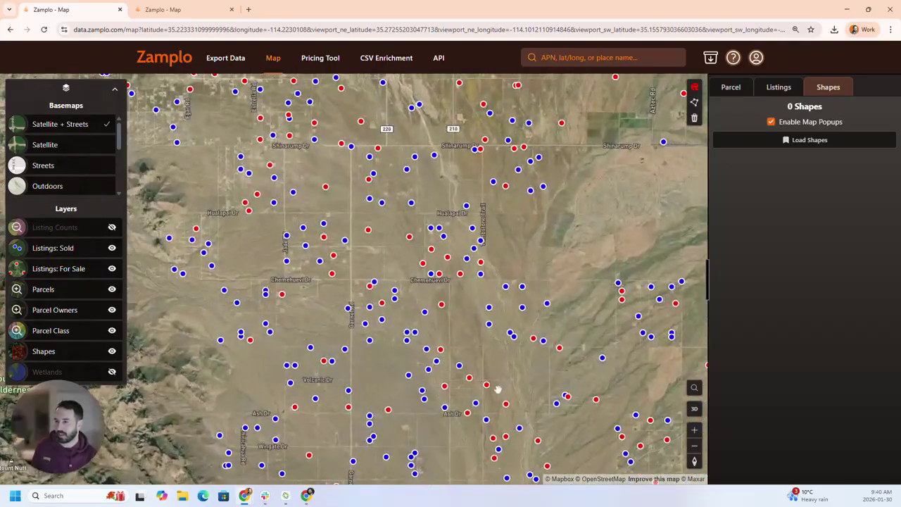
pyautogui.scroll(2, 479, 367)
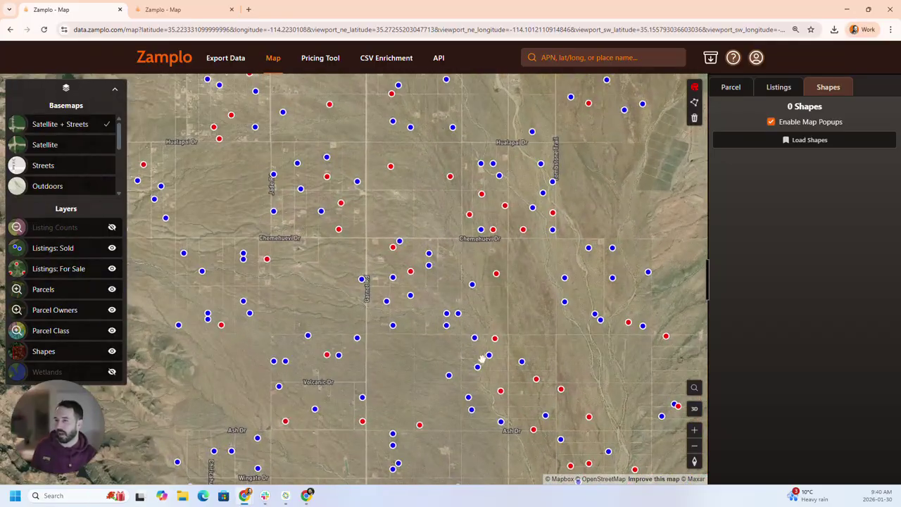
pyautogui.scroll(2, 439, 364)
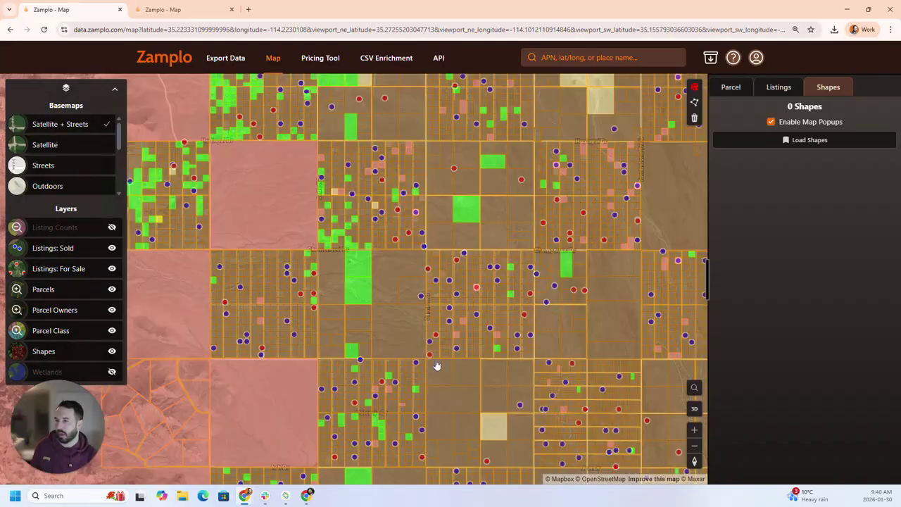
pyautogui.moveTo(380, 401); pyautogui.dragTo(373, 283)
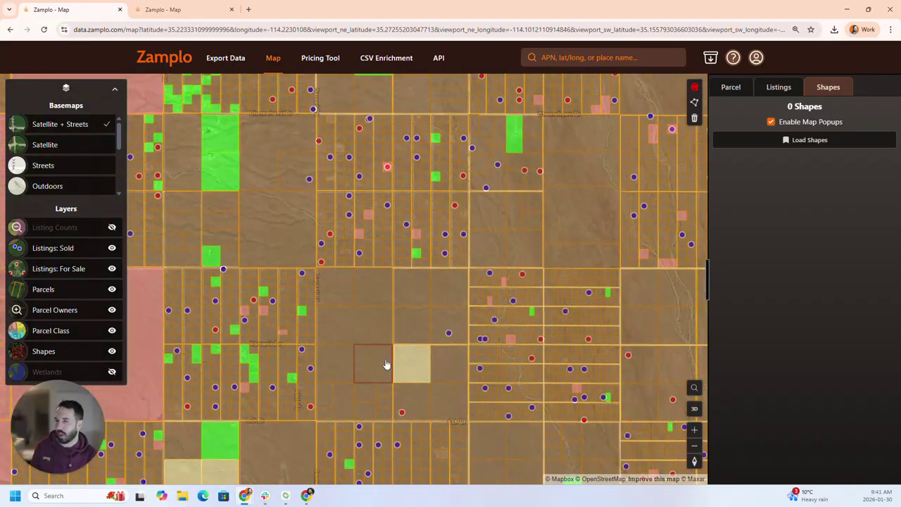
pyautogui.moveTo(373, 366); pyautogui.dragTo(374, 318)
pyautogui.scroll(-3, 422, 335)
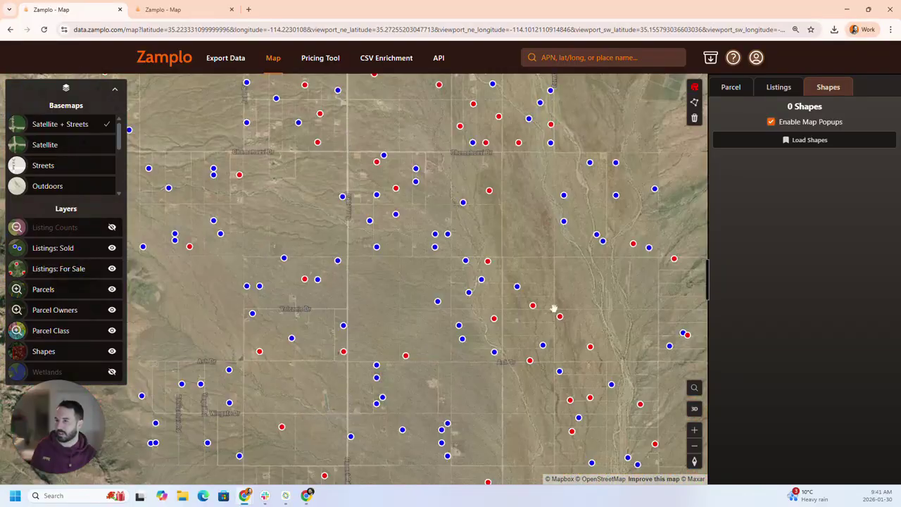
# Step: Draw a four-sided polygon about 4 miles wide and 2.1 miles tall, from Chemehuevi Dr down to just below Ash Dr
pyautogui.click(694, 102)
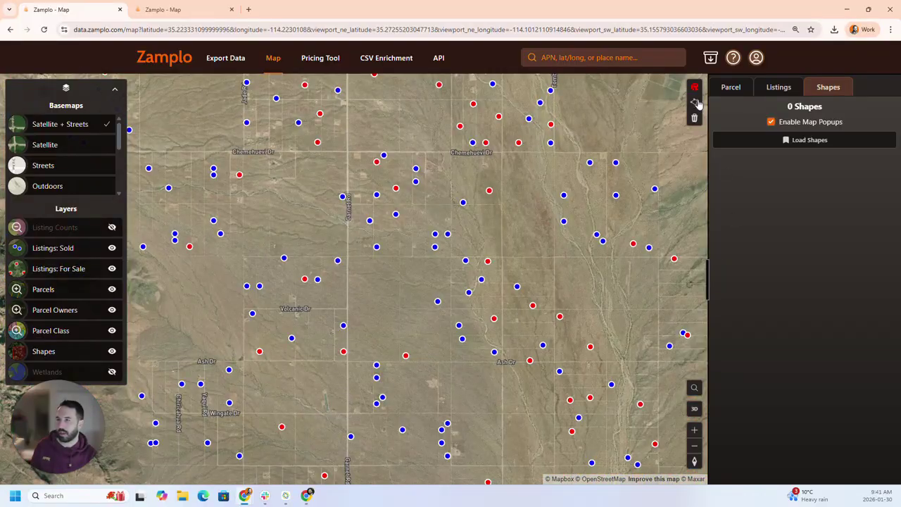
pyautogui.click(243, 145)
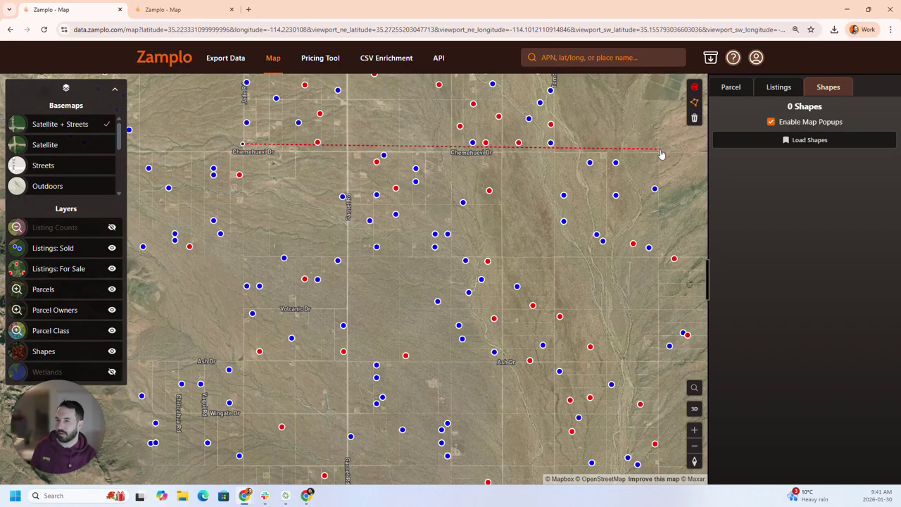
pyautogui.click(660, 149)
pyautogui.click(664, 368)
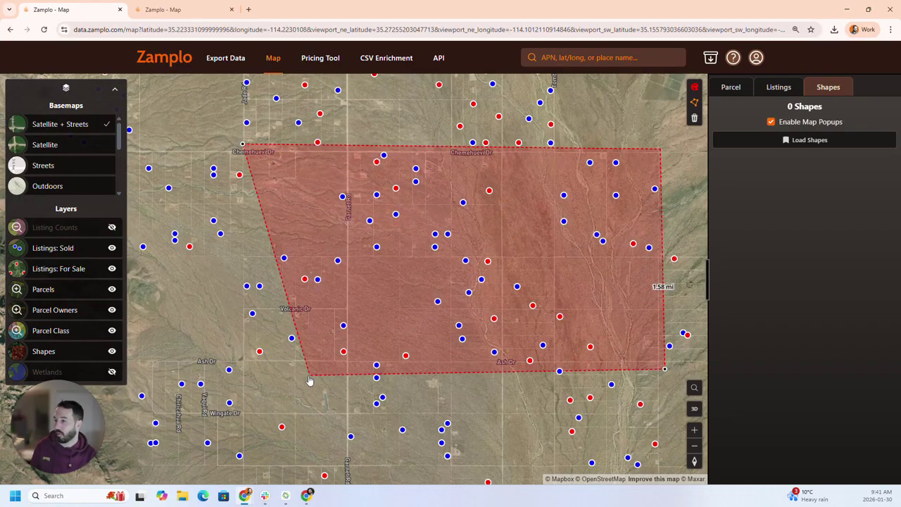
pyautogui.click(238, 370)
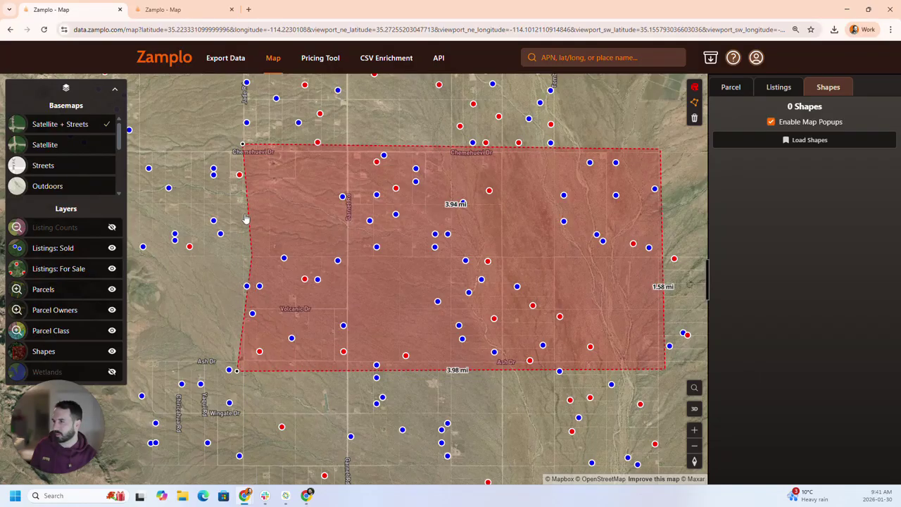
pyautogui.click(242, 146)
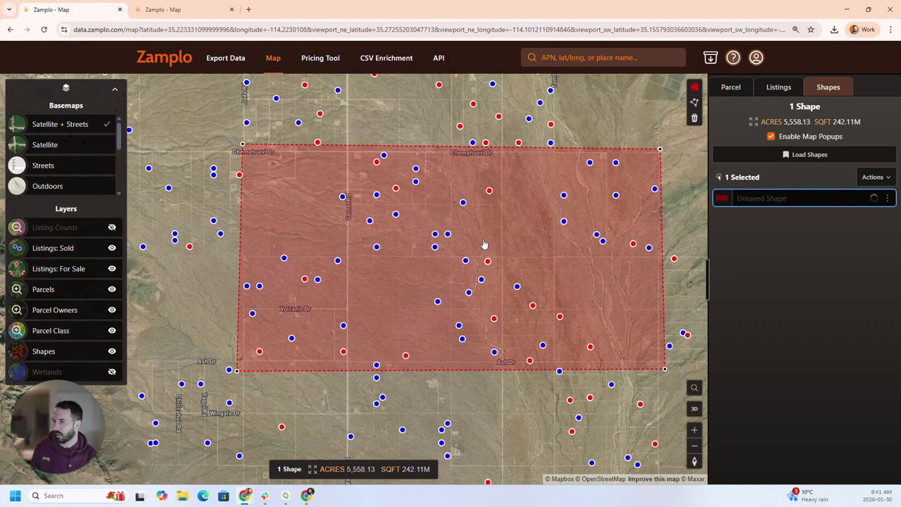
# Step: Save the drawn polygon permanently to the map under the name Golden Valley 1
pyautogui.click(694, 446)
pyautogui.scroll(-5, 356, 278)
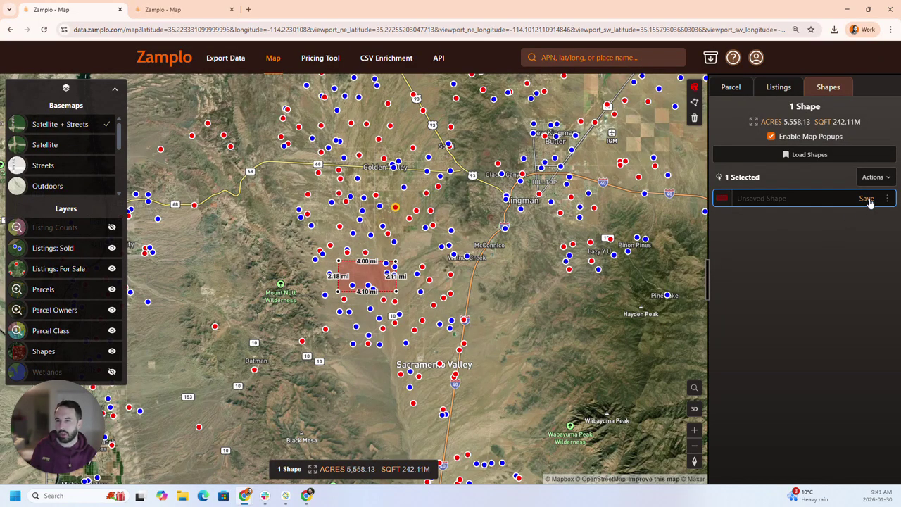
pyautogui.click(867, 198)
pyautogui.write('Gol')
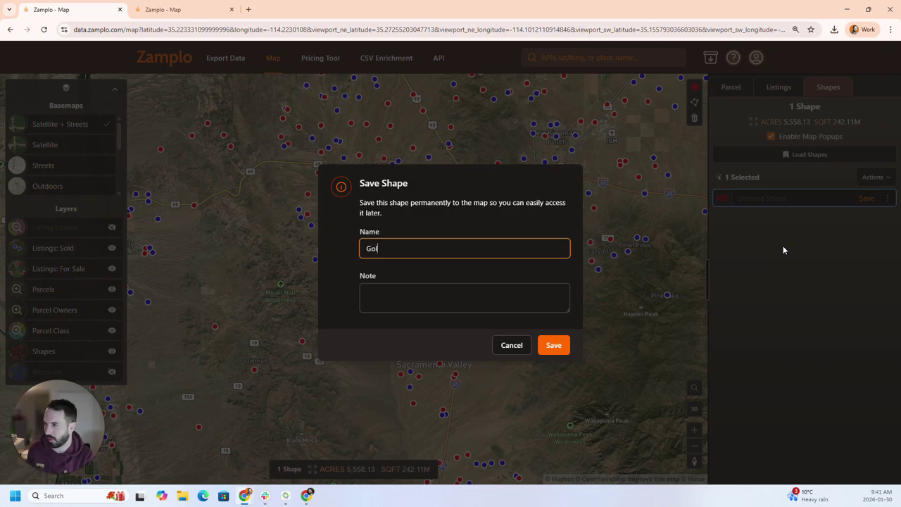
pyautogui.write('den Valley')
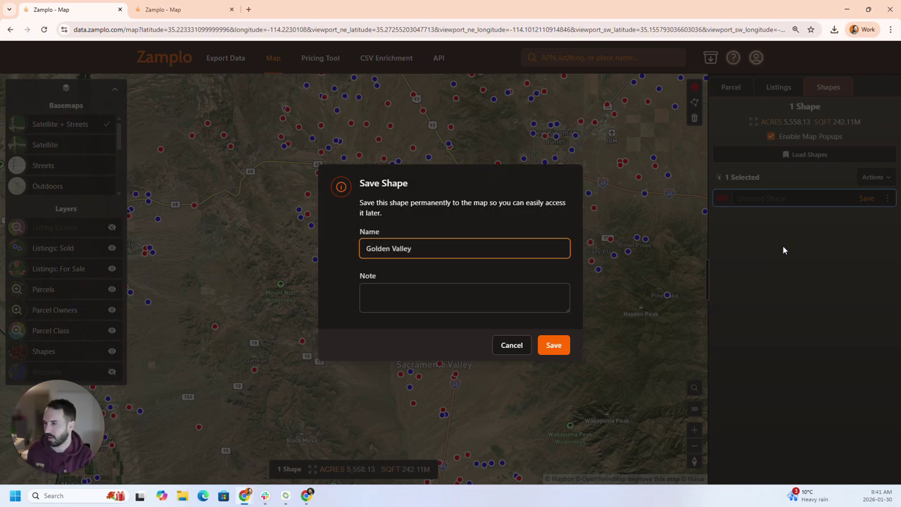
pyautogui.write(' 1')
pyautogui.click(561, 345)
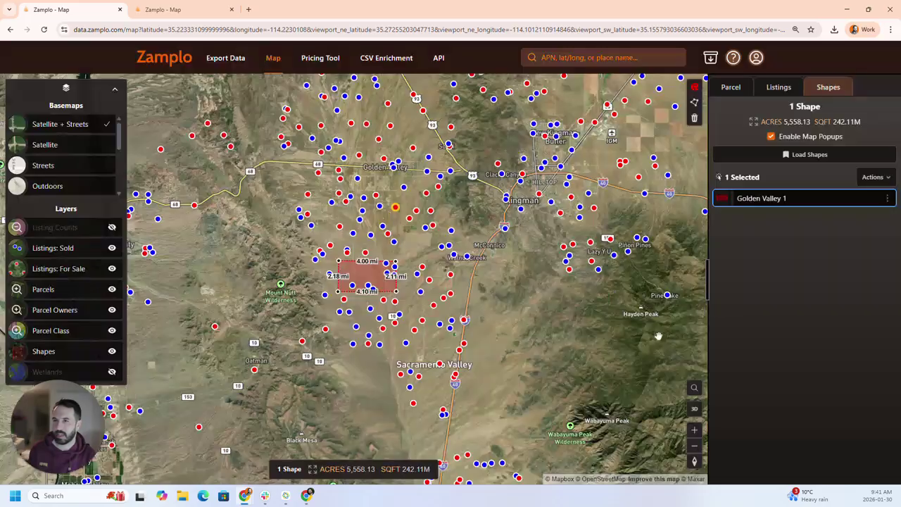
# Step: Export the parcels within Golden Valley 1 using the saved query 0.1 - 10 Acres, proceeding through its filters to the data selection
pyautogui.click(873, 177)
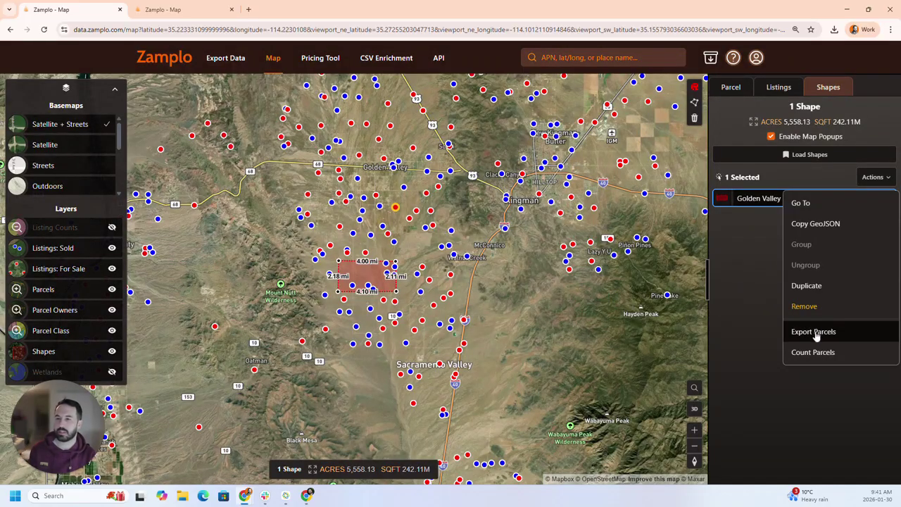
pyautogui.click(817, 335)
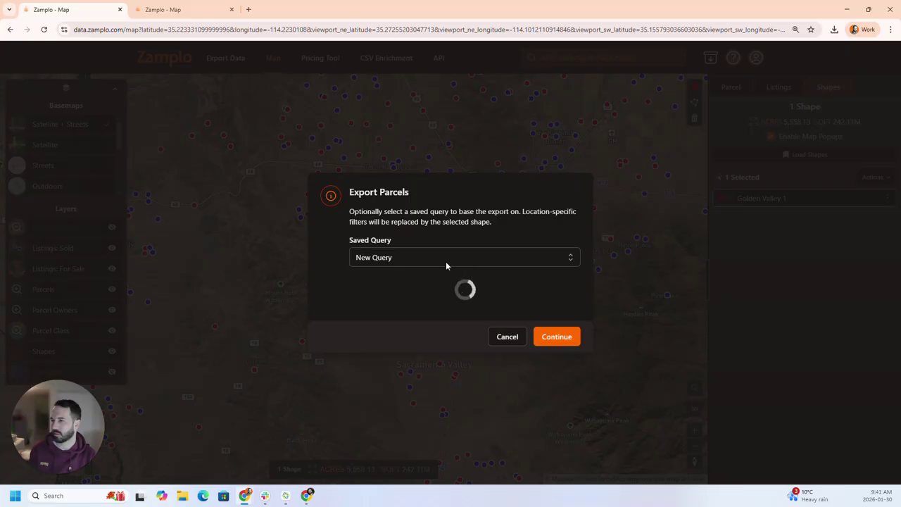
pyautogui.click(408, 260)
pyautogui.click(412, 299)
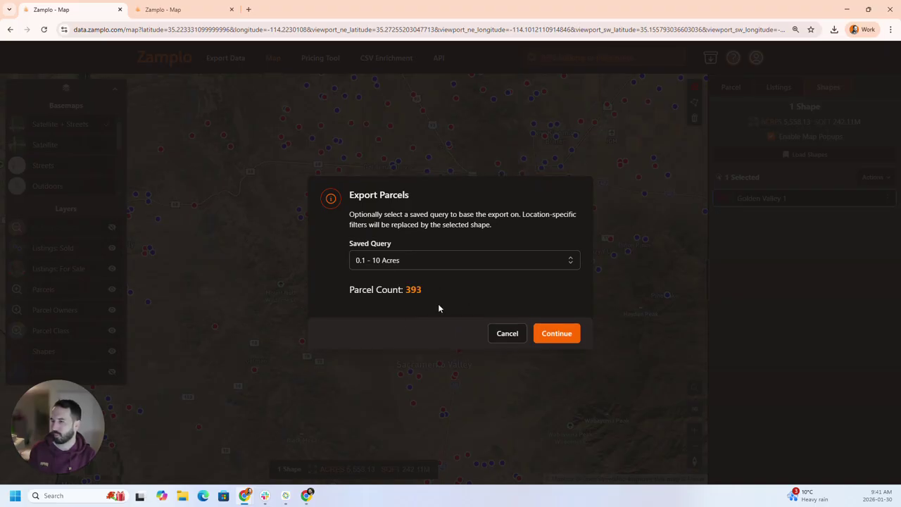
pyautogui.click(571, 342)
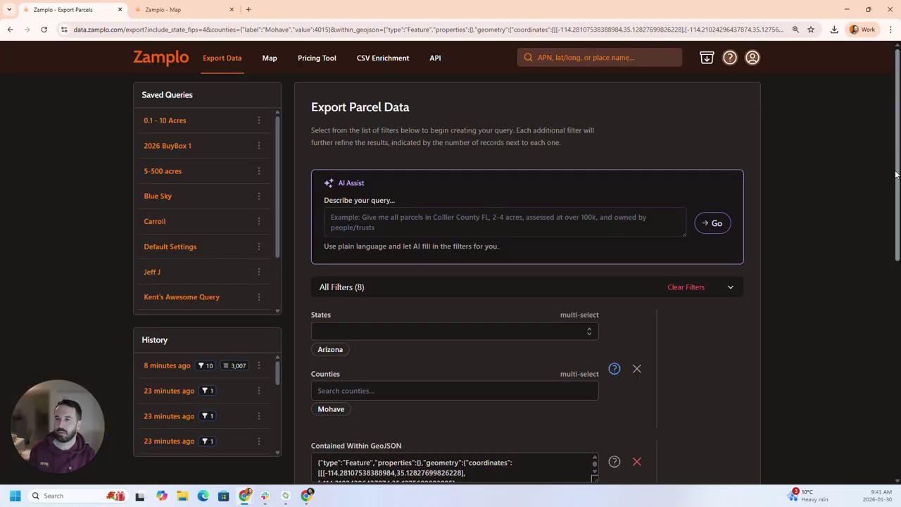
pyautogui.moveTo(896, 173); pyautogui.dragTo(896, 389)
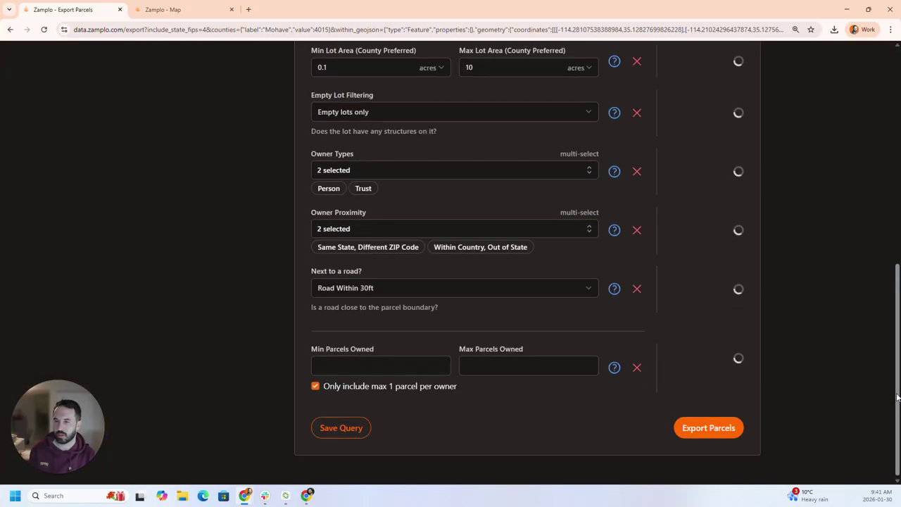
pyautogui.click(711, 428)
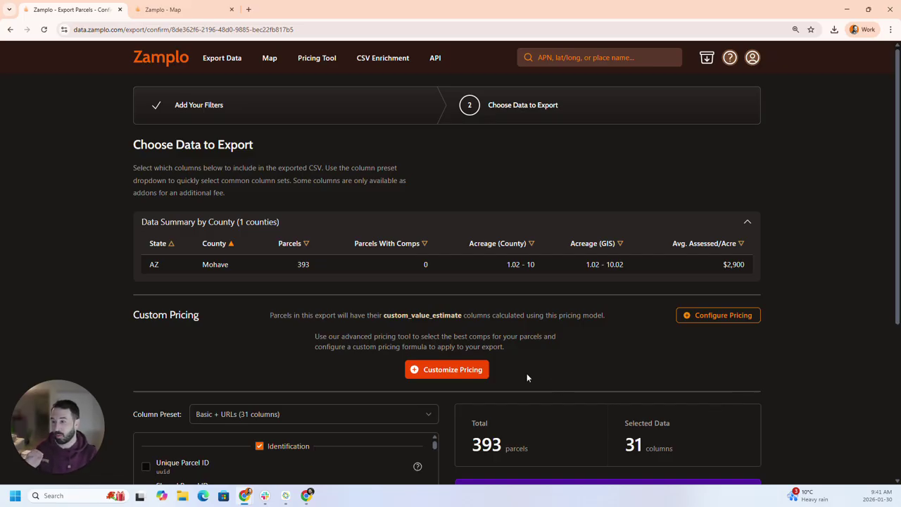
# Step: Start custom pricing for the export, limit the listing source to Zillow and turn off the search radius
pyautogui.click(456, 371)
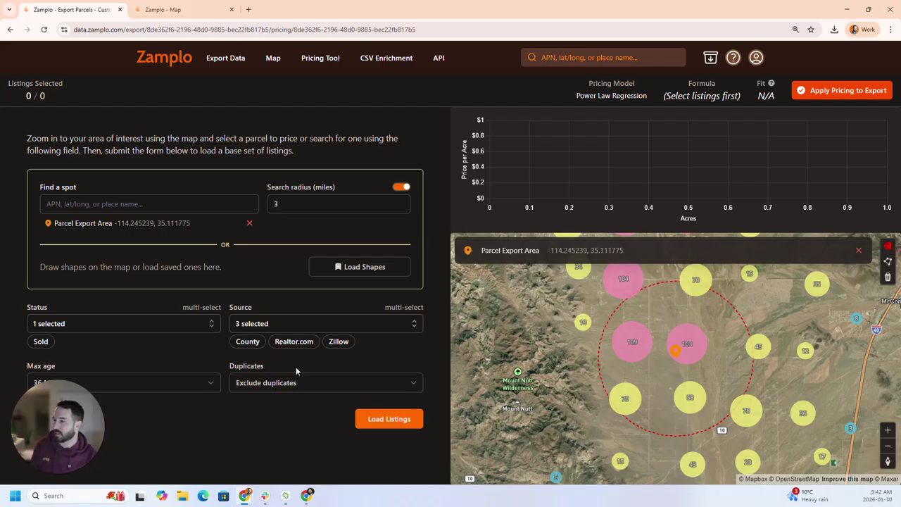
pyautogui.click(255, 346)
pyautogui.click(246, 345)
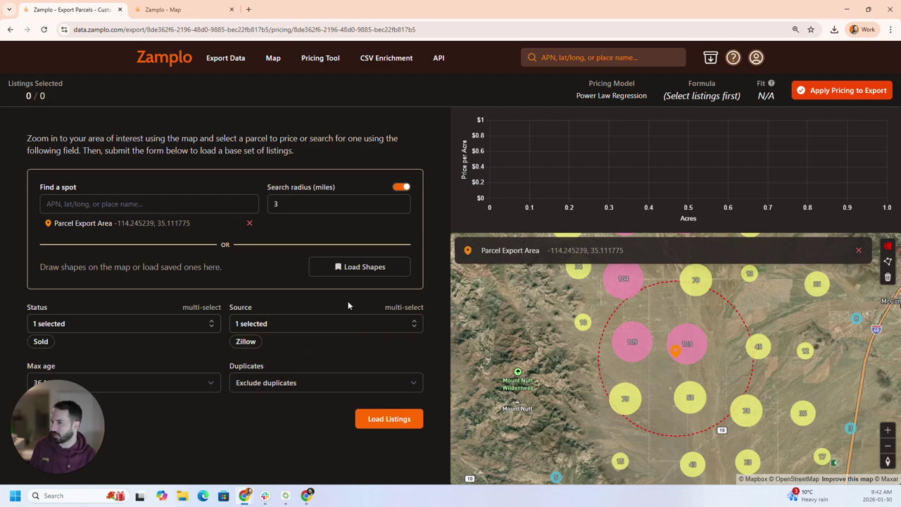
pyautogui.click(399, 188)
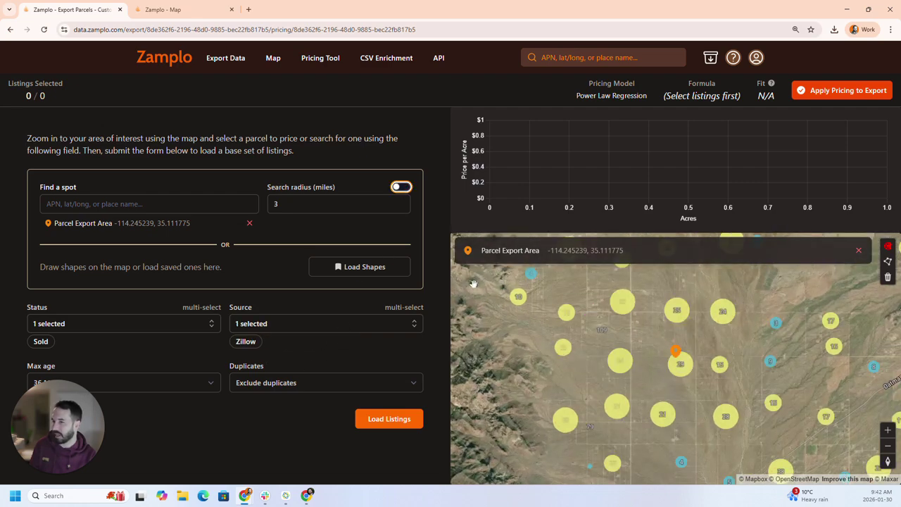
# Step: Load the saved shape Golden Valley 1 as the comp area and load the sold listings within it
pyautogui.click(367, 269)
pyautogui.scroll(-3, 567, 247)
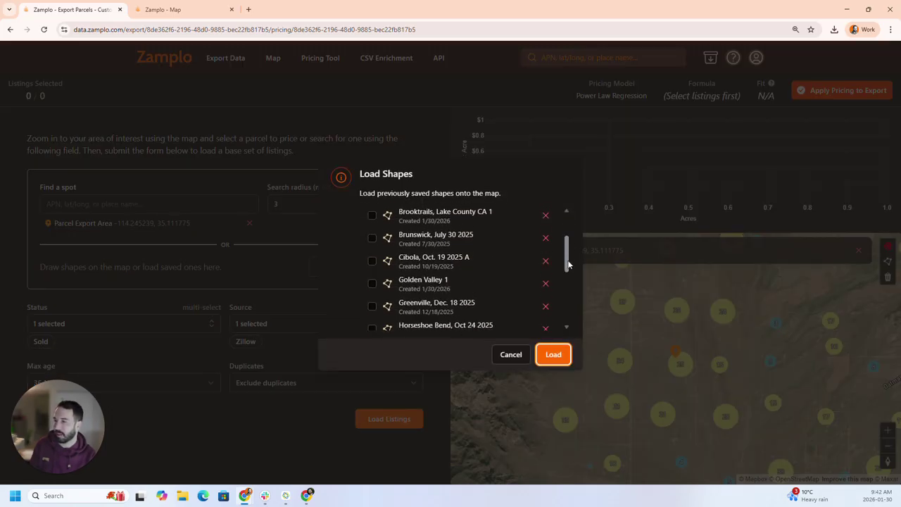
pyautogui.click(373, 269)
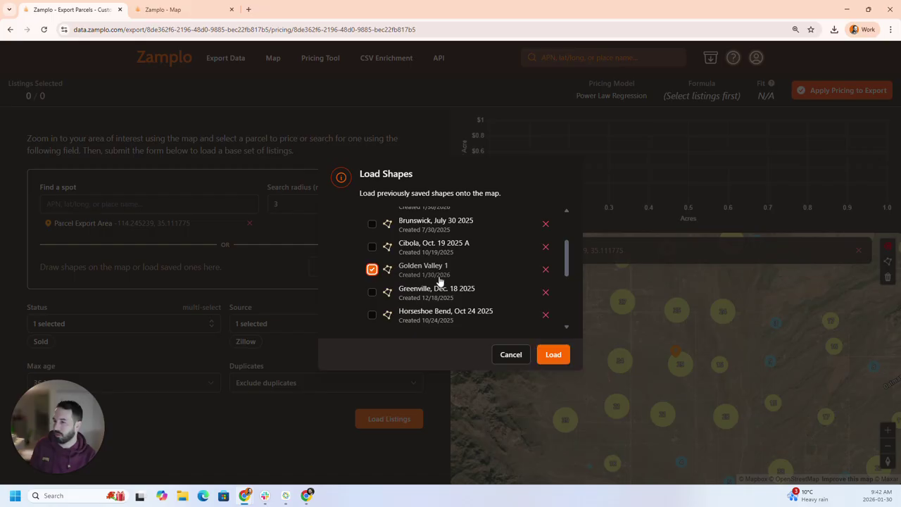
pyautogui.click(564, 355)
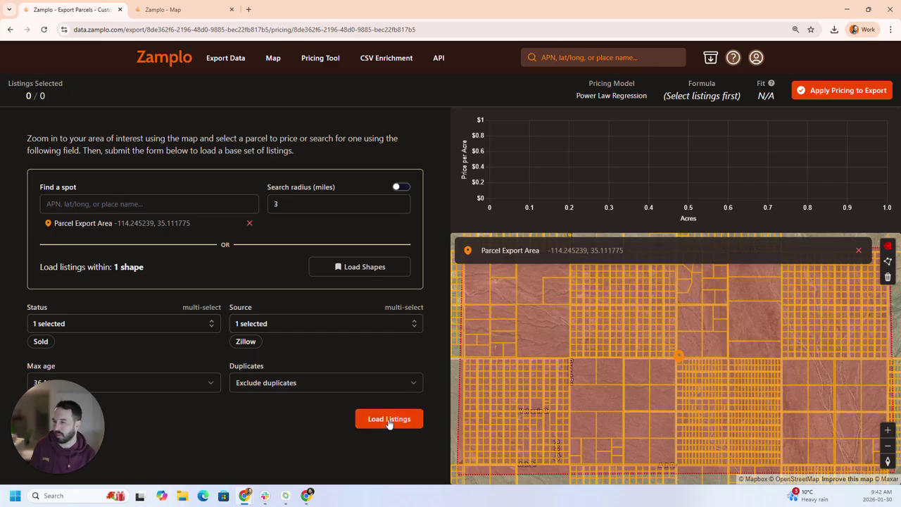
pyautogui.click(387, 421)
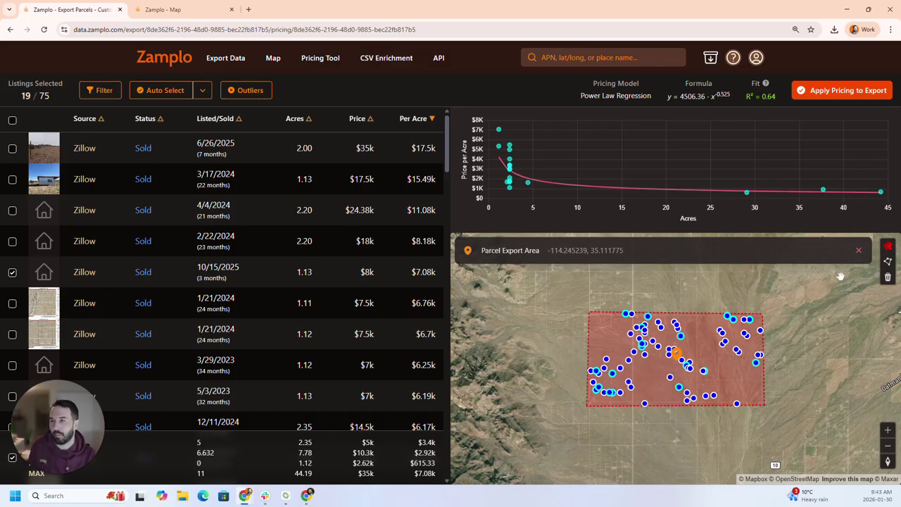
# Step: Deselect the three largest-acreage comps in the price chart, all about 29 acres or more, and apply the pricing to the export
pyautogui.click(882, 193)
pyautogui.click(875, 193)
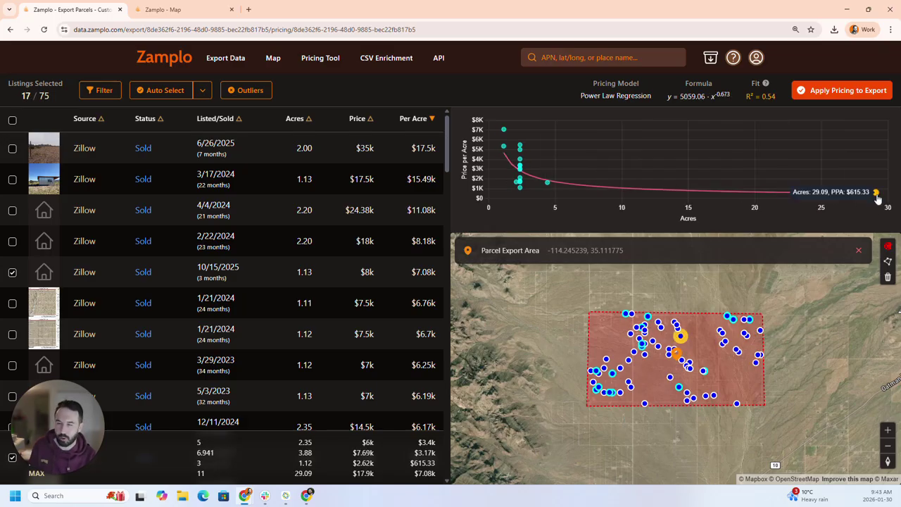
pyautogui.click(877, 193)
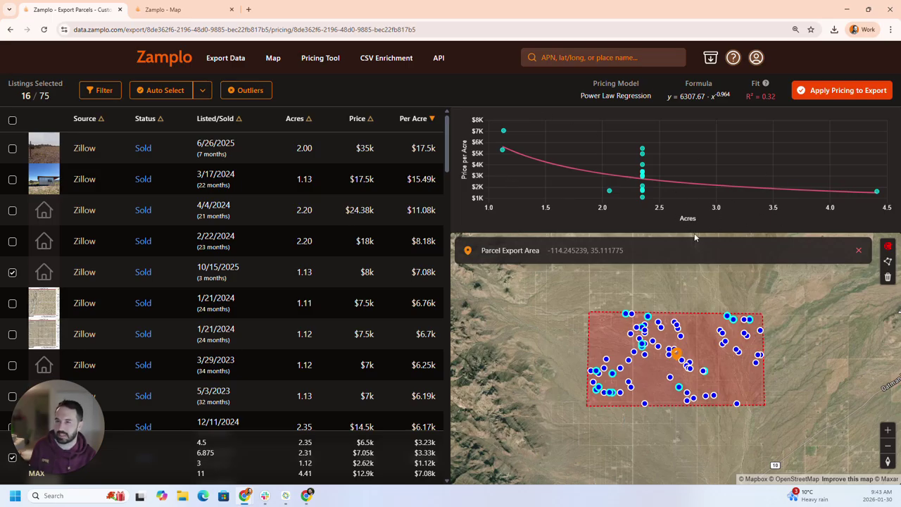
pyautogui.click(824, 94)
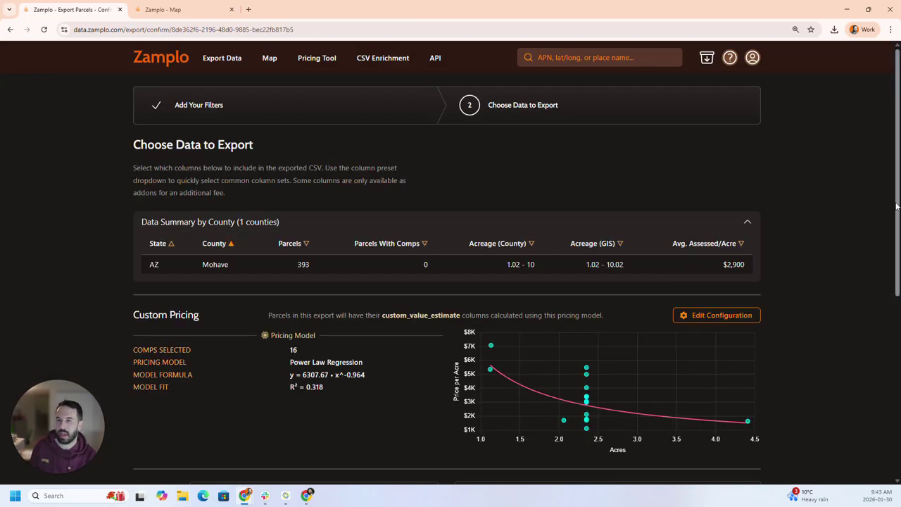
pyautogui.scroll(-2, 633, 270)
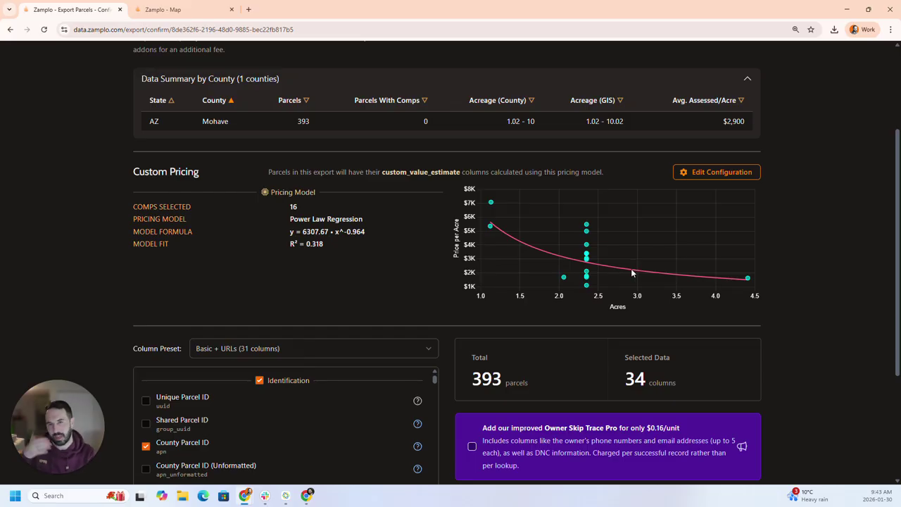
# Step: Reopen the custom pricing configuration and view the Zillow page of the 2.35-acre comp sold on 3/23/2025
pyautogui.click(720, 174)
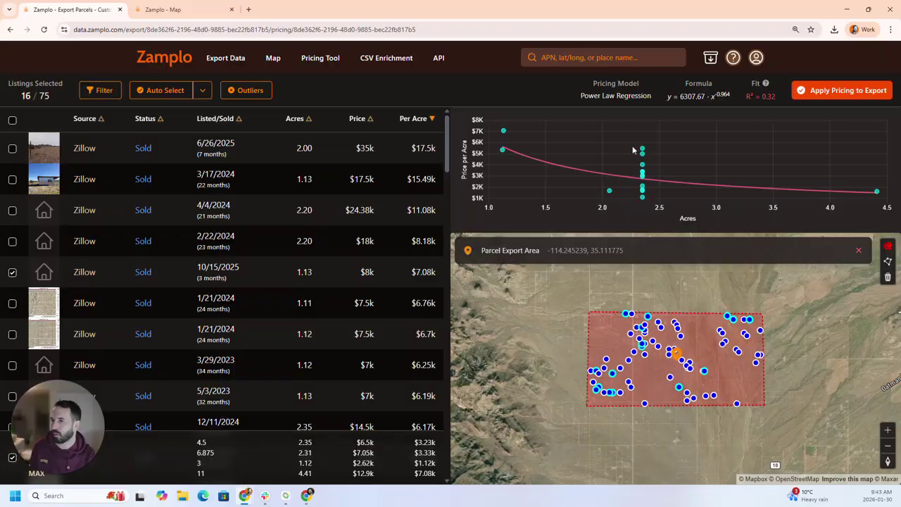
pyautogui.moveTo(644, 151)
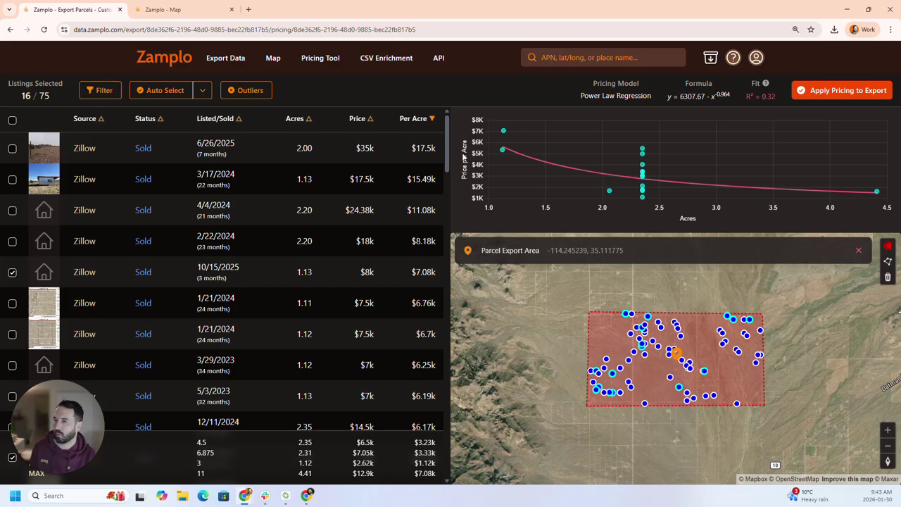
pyautogui.click(643, 149)
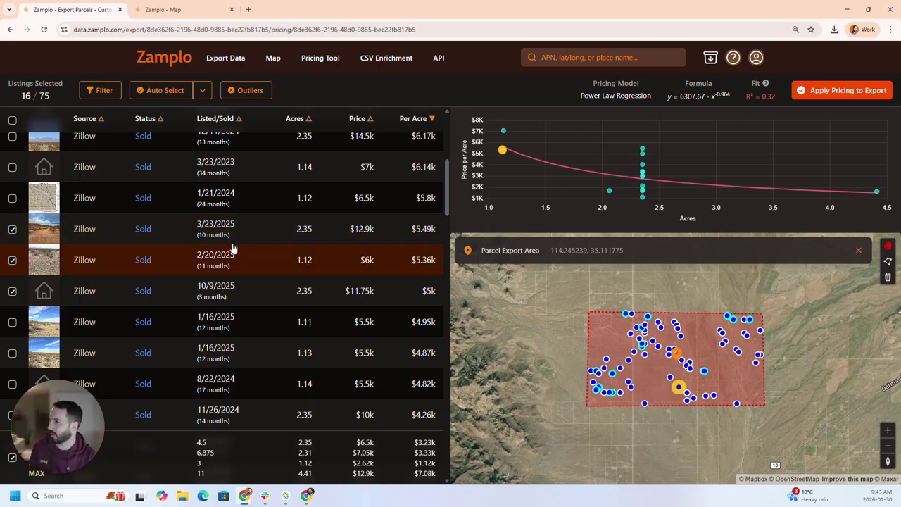
pyautogui.click(88, 231)
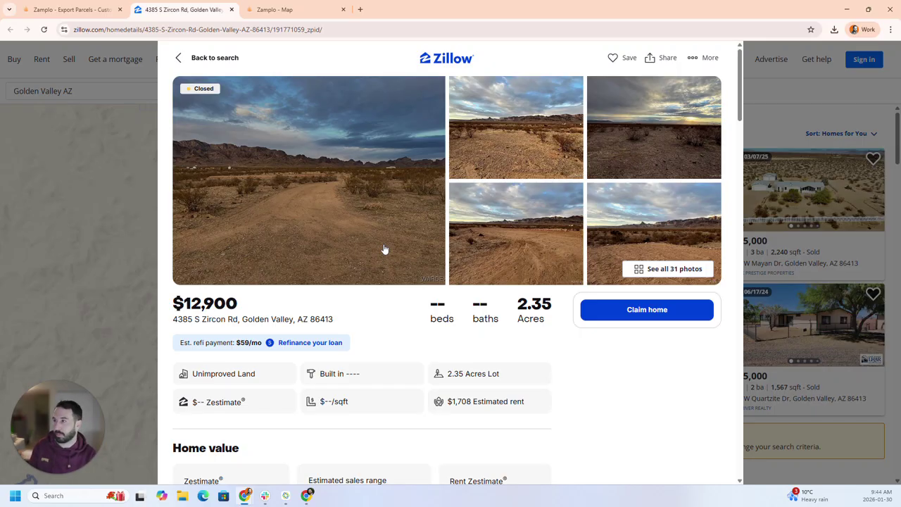
# Step: Close the Zillow comp page and start custom pricing for the vacant 2.24-acre Tehachapi parcel south of Cheyenne Ave and west of Summit Rd
pyautogui.click(231, 9)
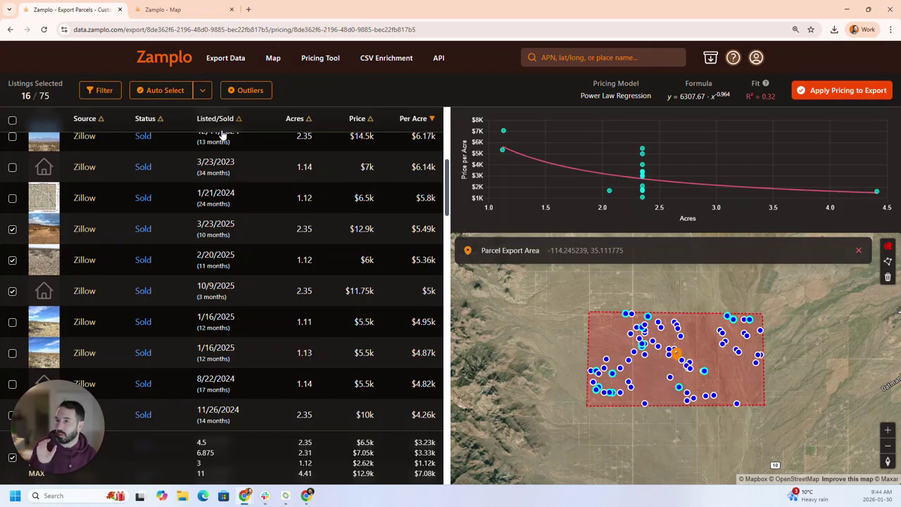
pyautogui.click(190, 14)
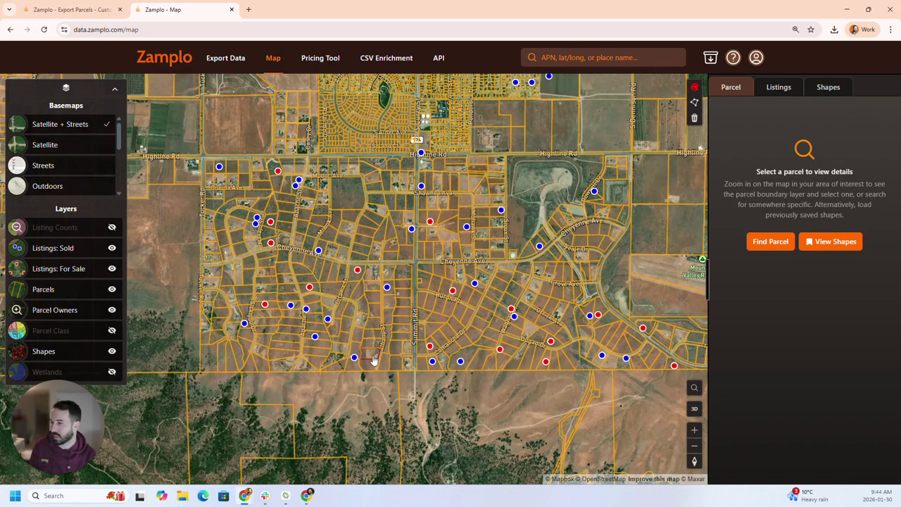
pyautogui.scroll(-5, 396, 361)
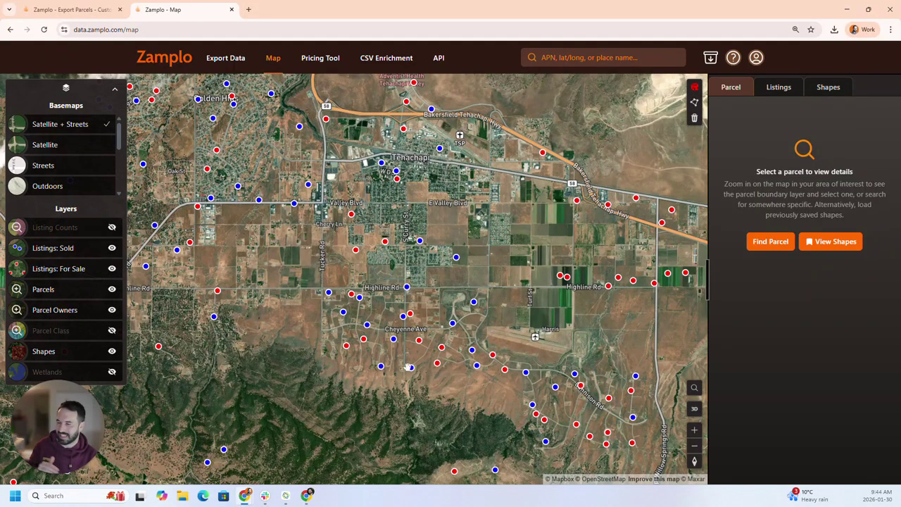
pyautogui.scroll(5, 394, 352)
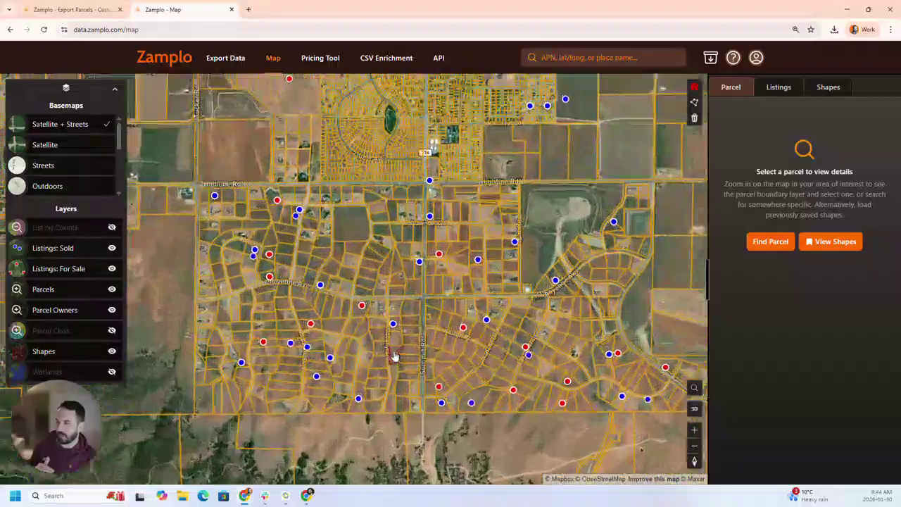
pyautogui.scroll(2, 394, 352)
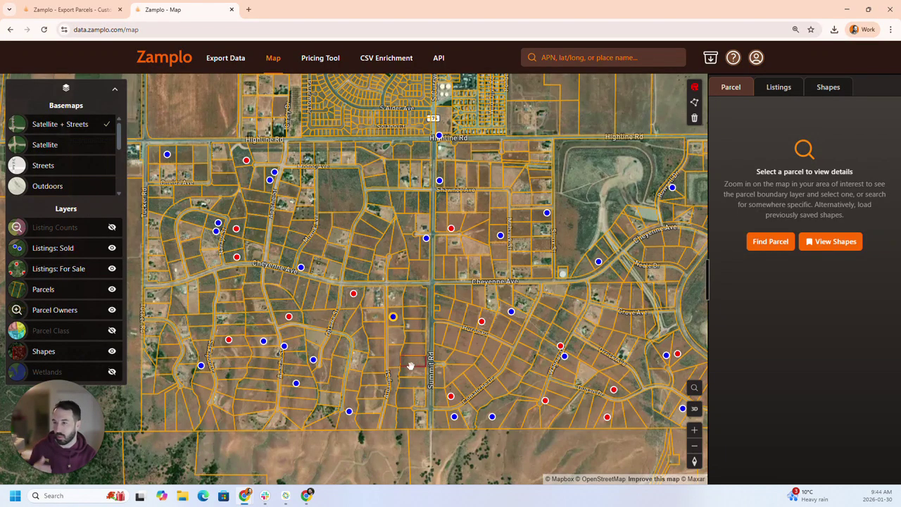
pyautogui.click(354, 385)
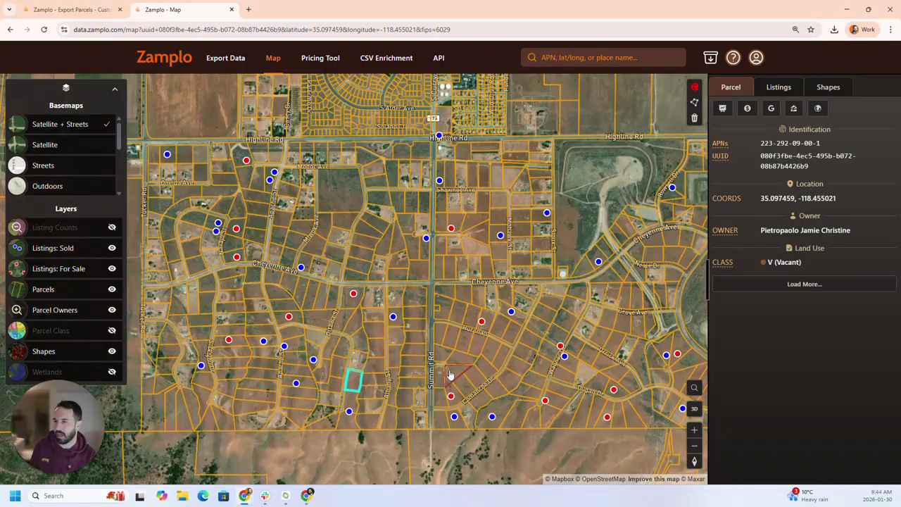
pyautogui.click(747, 109)
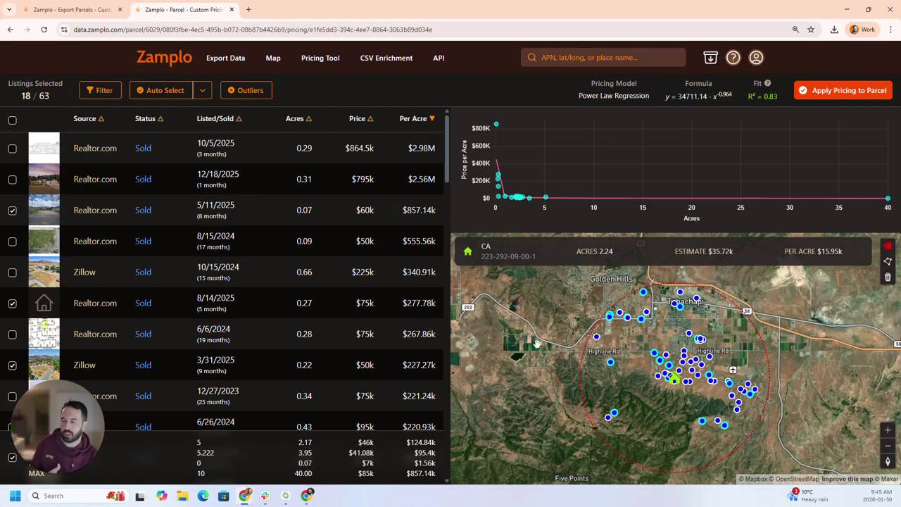
# Step: Reopen the listing filter for the parcel's comps and turn off the search radius
pyautogui.moveTo(496, 127)
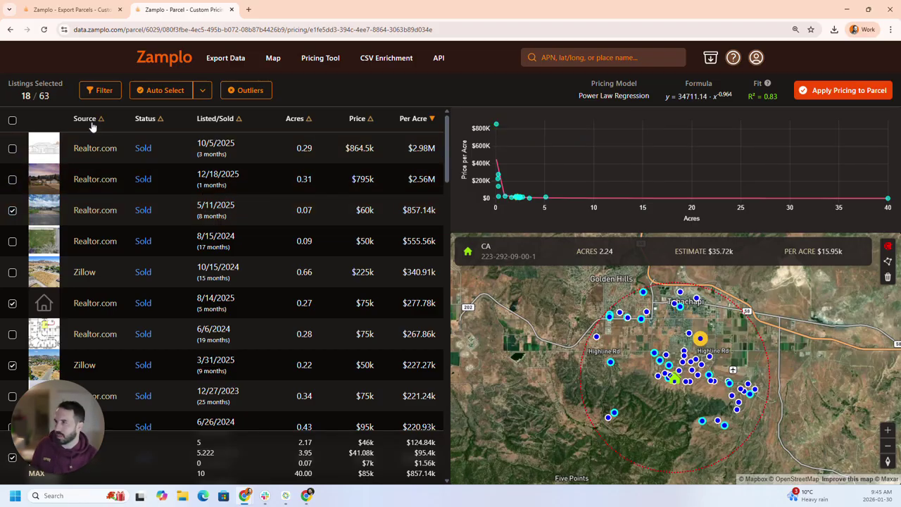
pyautogui.click(102, 90)
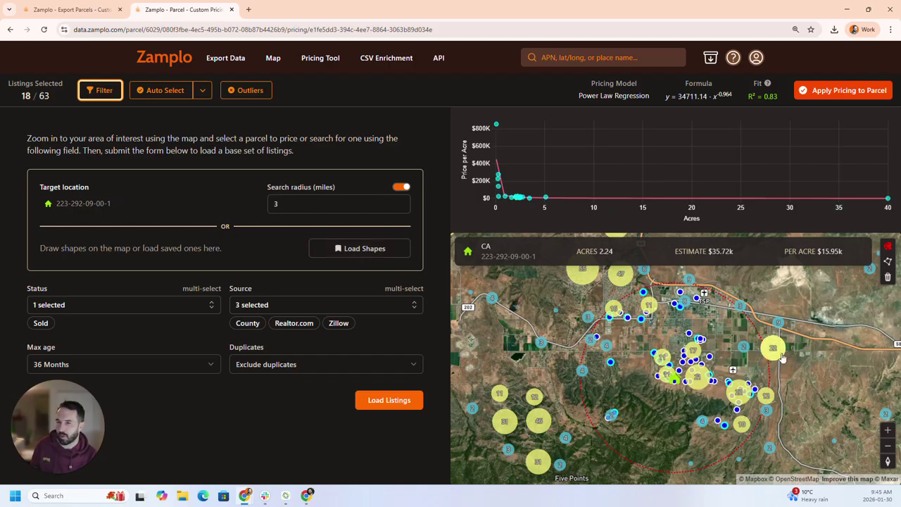
pyautogui.click(401, 187)
# Step: Outline a six-sided comp area around the parcel, from just south of Highline Rd to the foothills, about 2.6 miles along its southern edge
pyautogui.scroll(5, 607, 423)
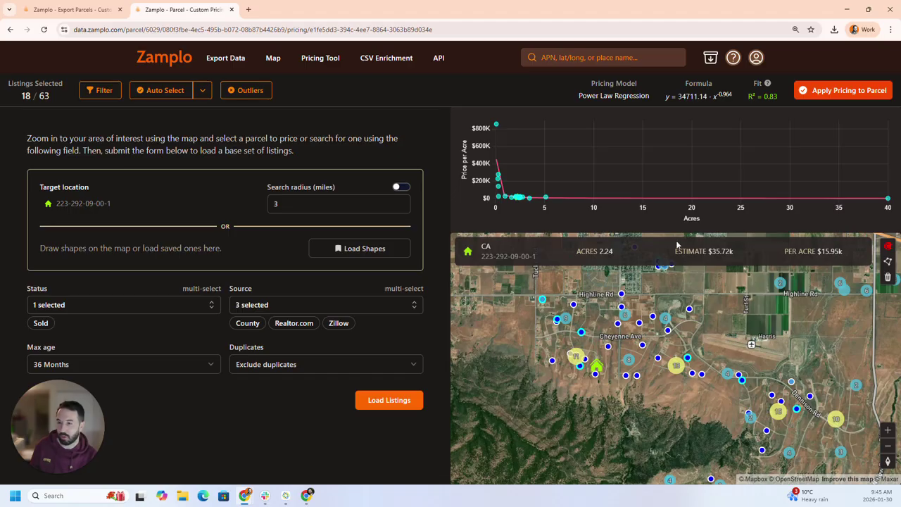
pyautogui.click(537, 309)
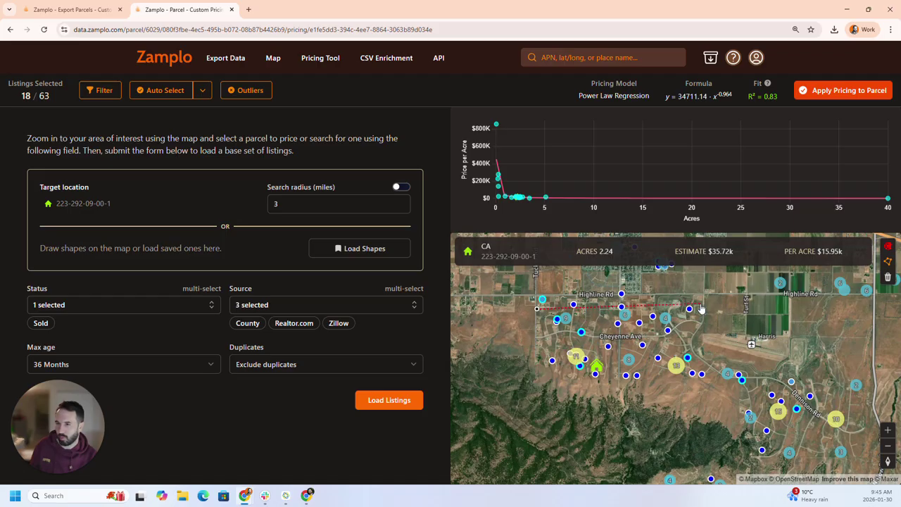
pyautogui.click(702, 307)
pyautogui.click(708, 360)
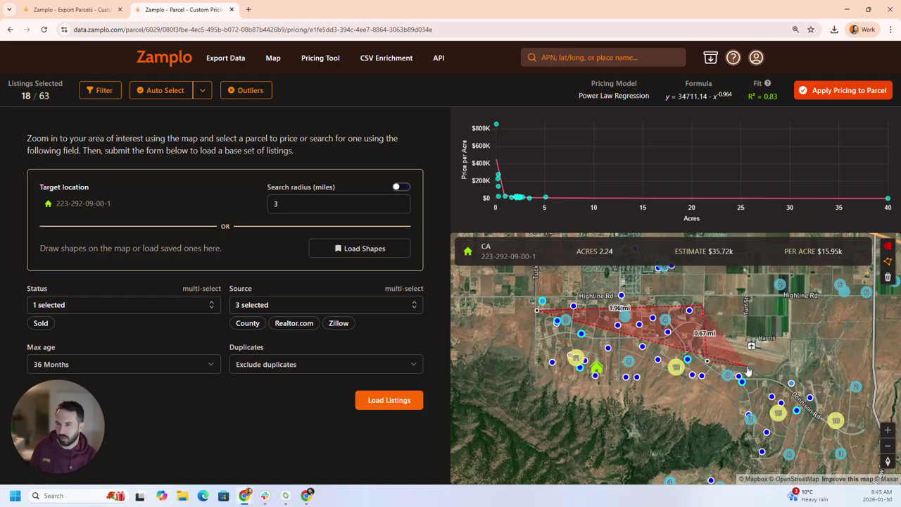
pyautogui.click(736, 379)
pyautogui.click(748, 387)
pyautogui.click(532, 382)
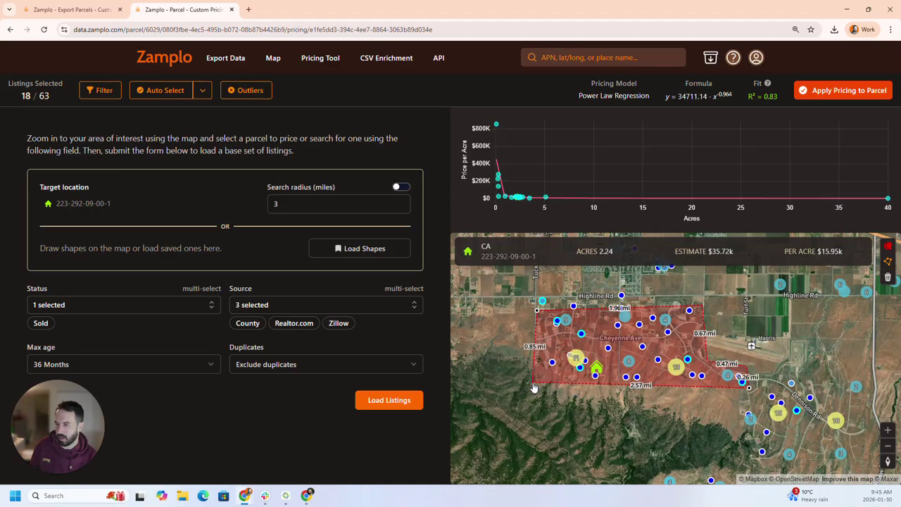
pyautogui.click(537, 310)
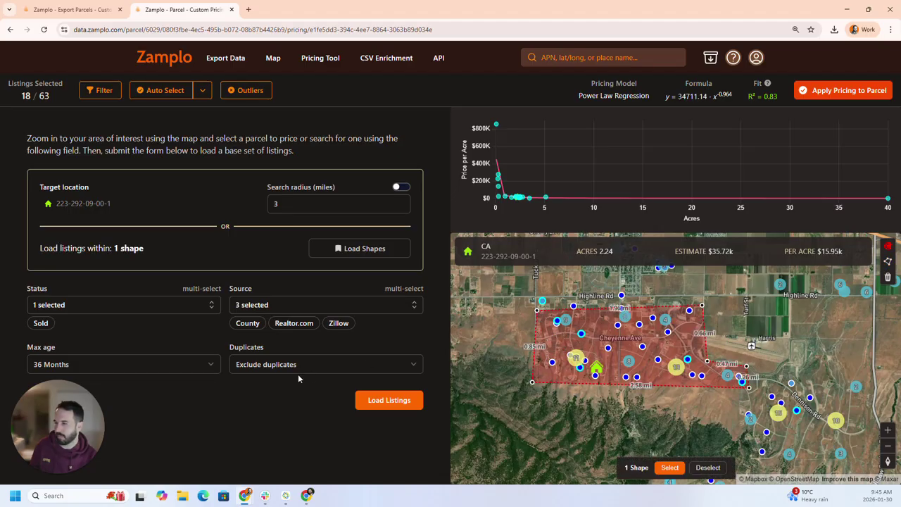
# Step: Load the sold listings within the drawn shape and sort them by sale date, newest first
pyautogui.click(382, 401)
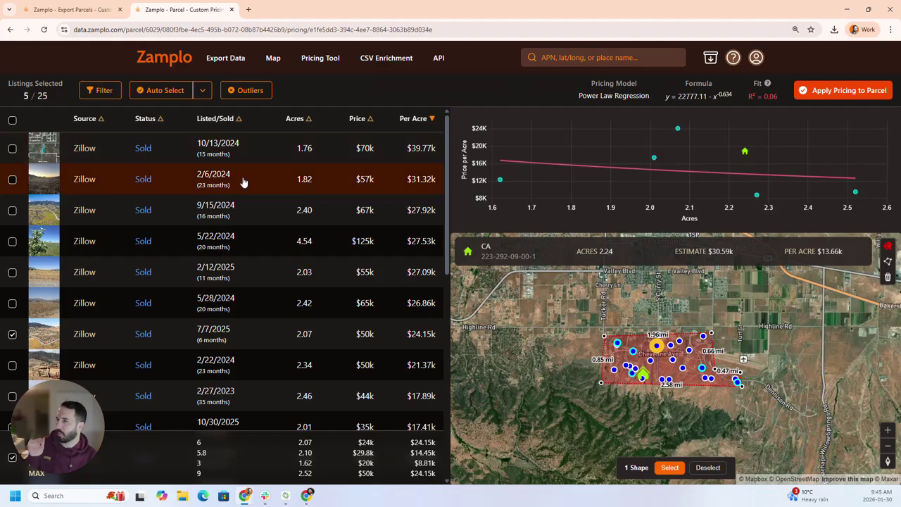
pyautogui.click(232, 121)
pyautogui.click(231, 121)
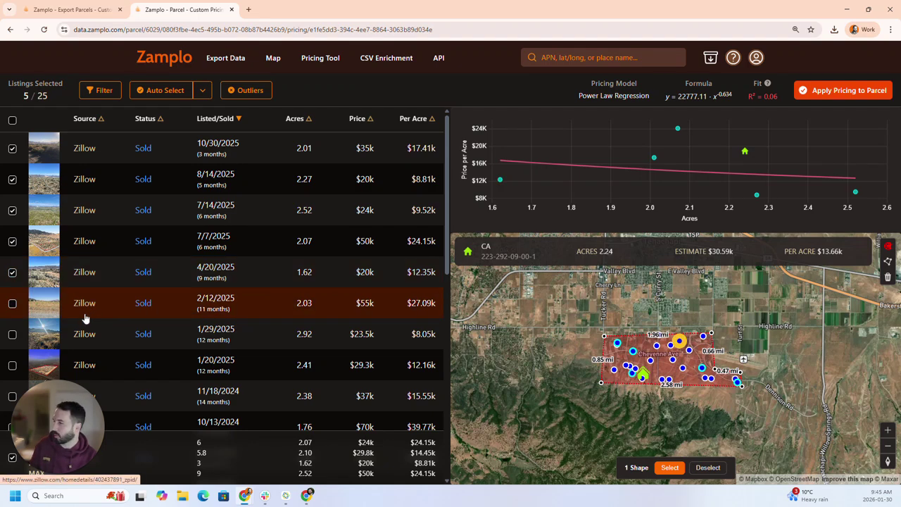
# Step: Check the Zillow page of the 2.92-acre comp sold on 1/29/2025 and include that comp in the pricing
pyautogui.click(82, 337)
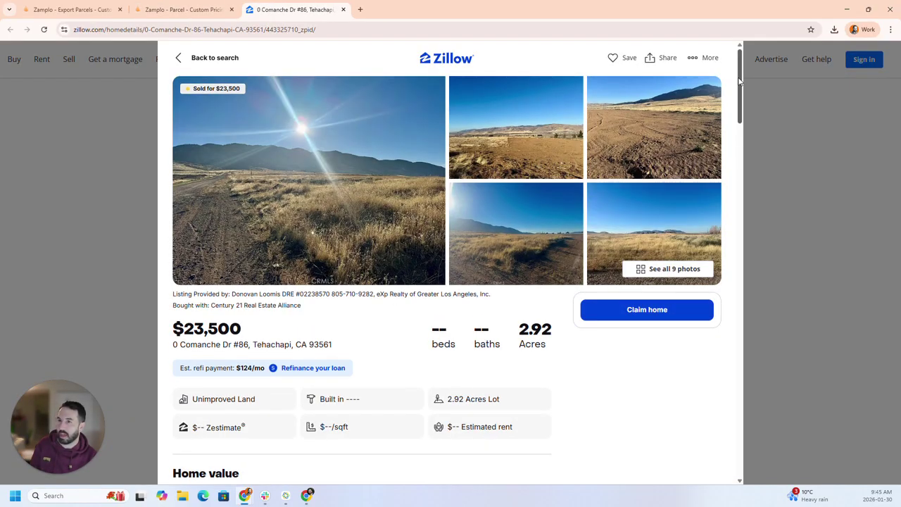
pyautogui.moveTo(740, 83)
pyautogui.mouseDown()
pyautogui.moveTo(742, 187)
pyautogui.moveTo(748, 74)
pyautogui.mouseUp()
pyautogui.click(343, 9)
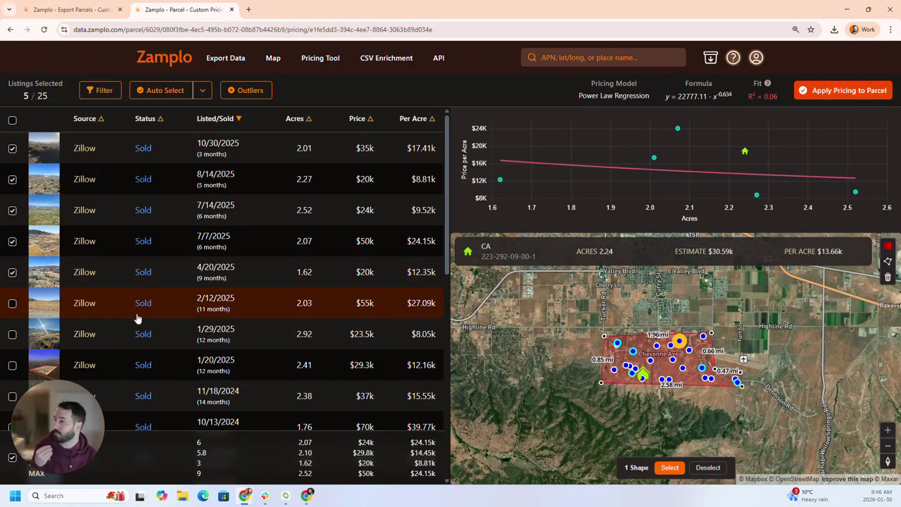
pyautogui.click(12, 335)
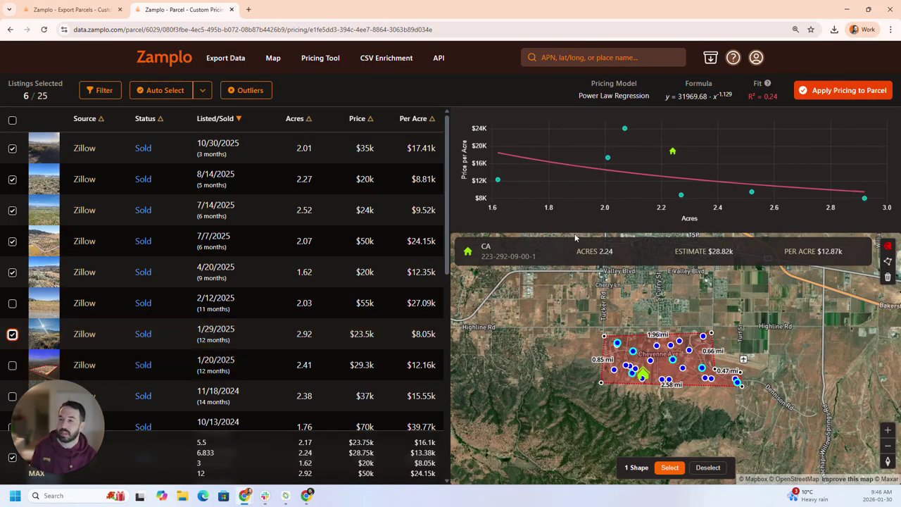